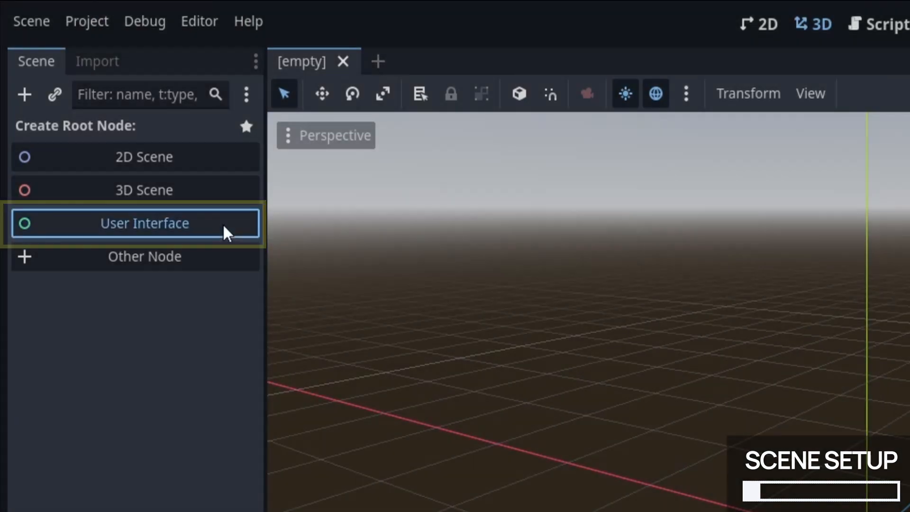
Step: Create a User Interface root node for the new scene
{"action": "left_click", "coordinate": [225, 230]}
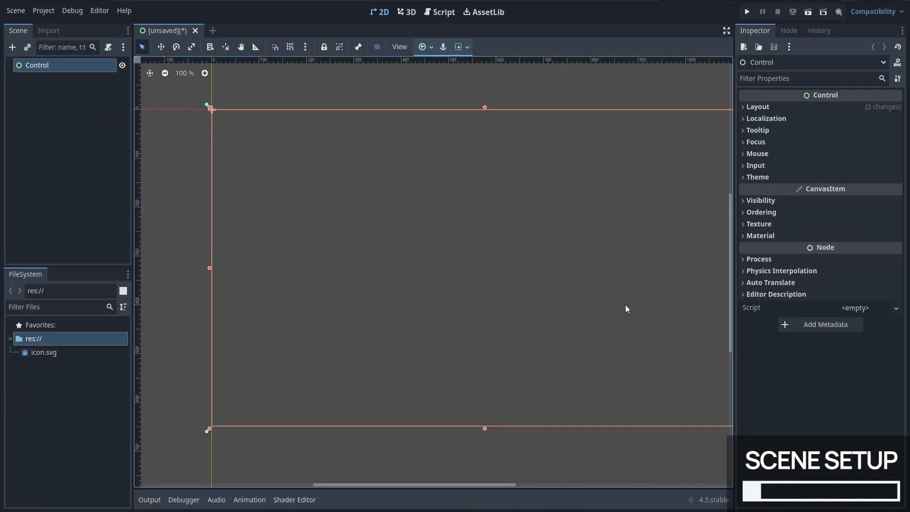
{"action": "middle_click_drag", "start_coordinate": [642, 294], "coordinate": [604, 292]}
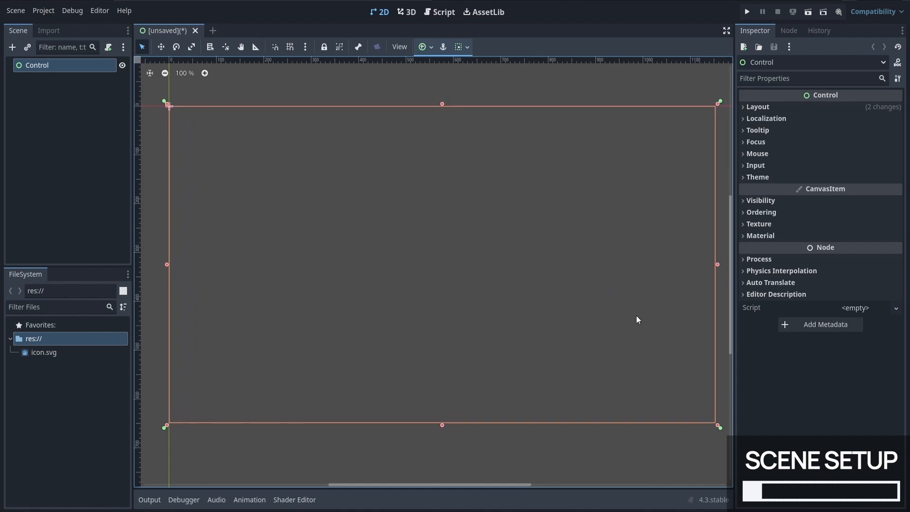
{"action": "left_click", "coordinate": [723, 354]}
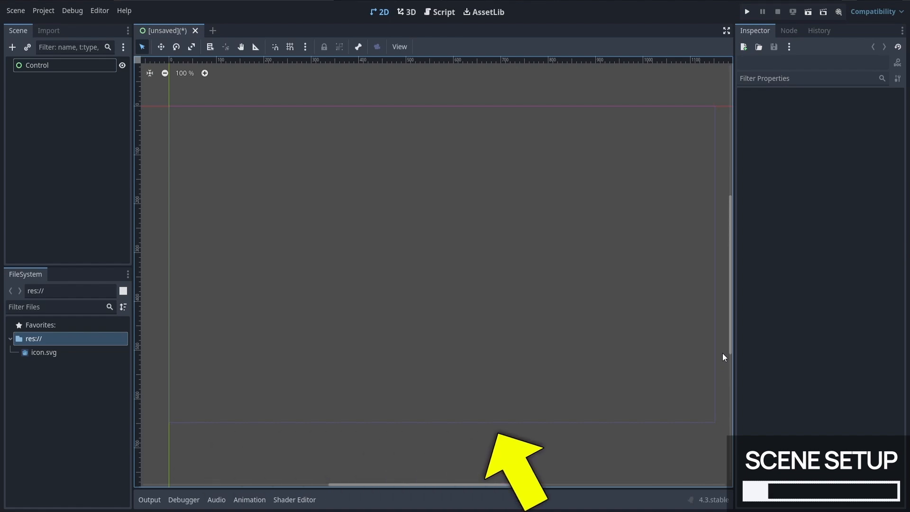
{"action": "left_click", "coordinate": [709, 355]}
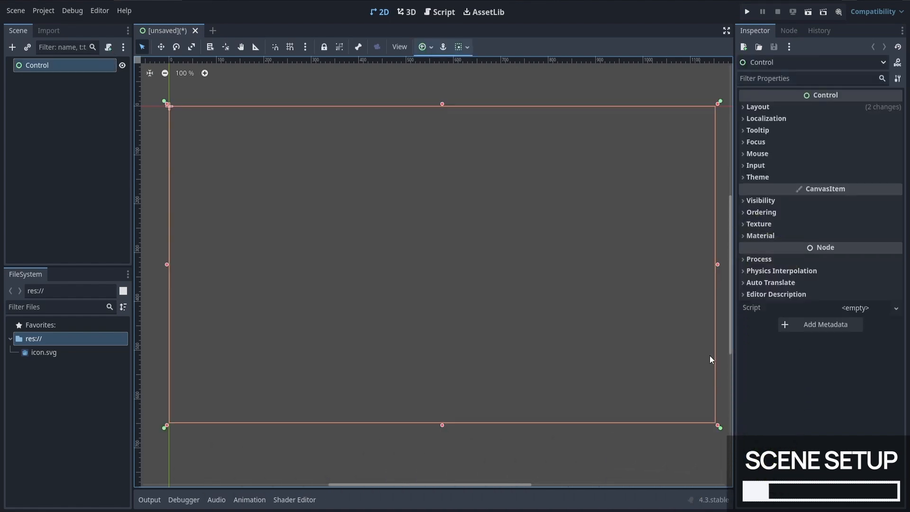
Step: Save the scene as game.tscn in the project's root folder
{"action": "left_click", "coordinate": [16, 11]}
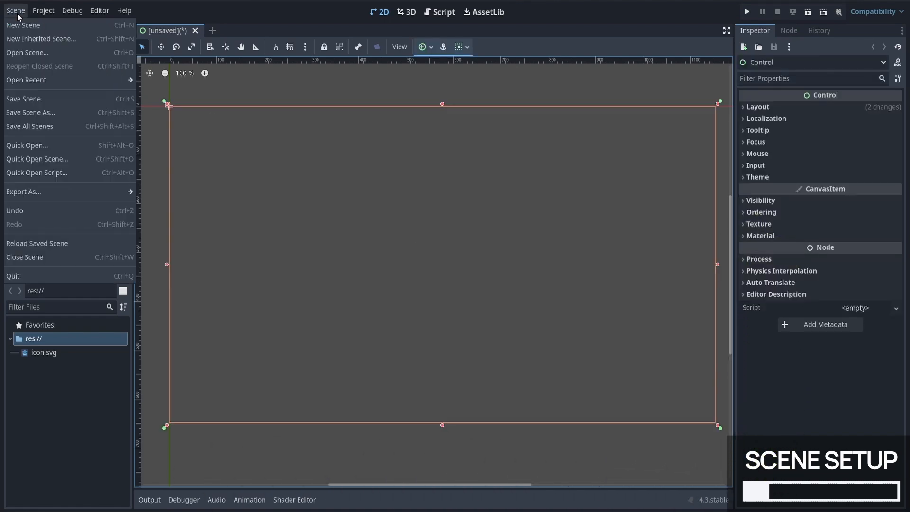
{"action": "left_click", "coordinate": [90, 101]}
{"action": "type", "text": "game"}
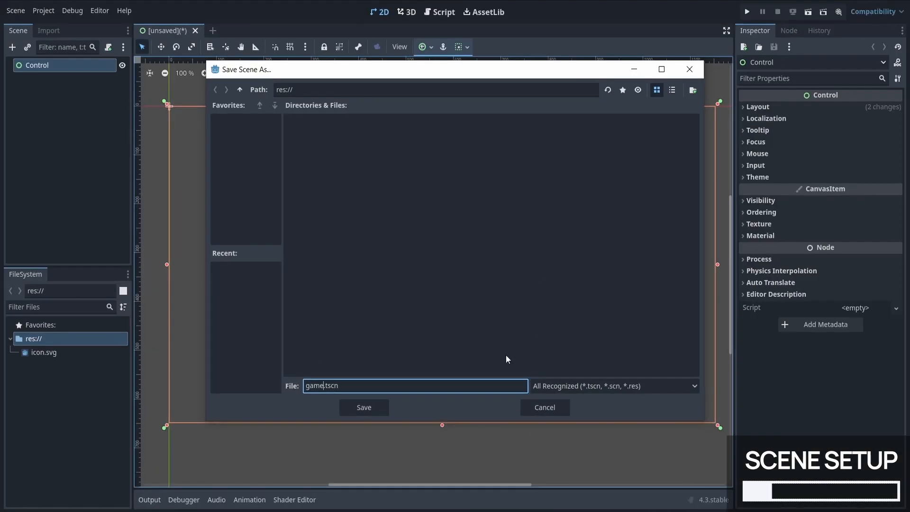
{"action": "left_click", "coordinate": [533, 361]}
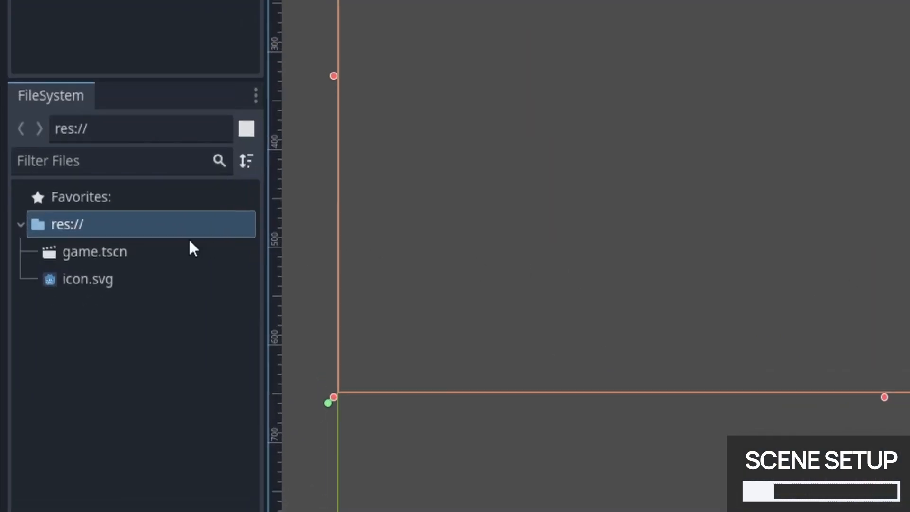
Step: Set game.tscn as the project's main scene
{"action": "left_click", "coordinate": [156, 247]}
{"action": "right_click", "coordinate": [161, 249]}
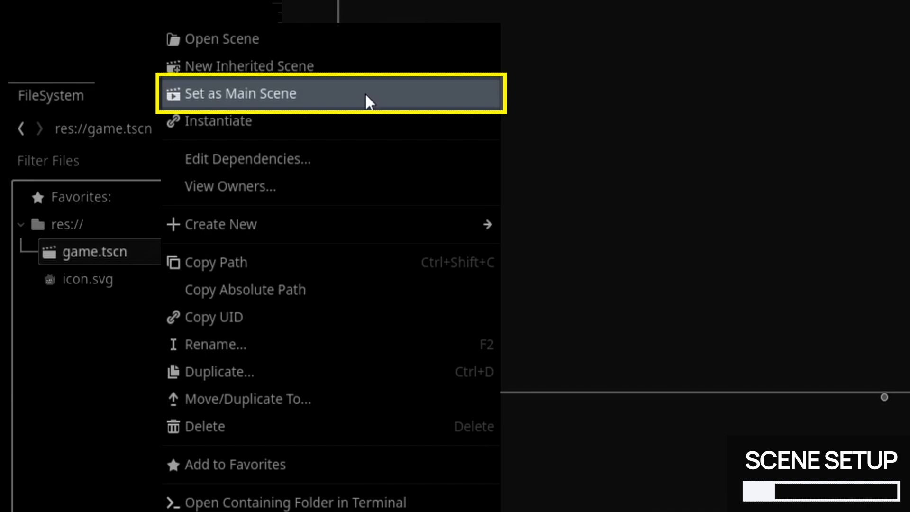
{"action": "left_click", "coordinate": [379, 101]}
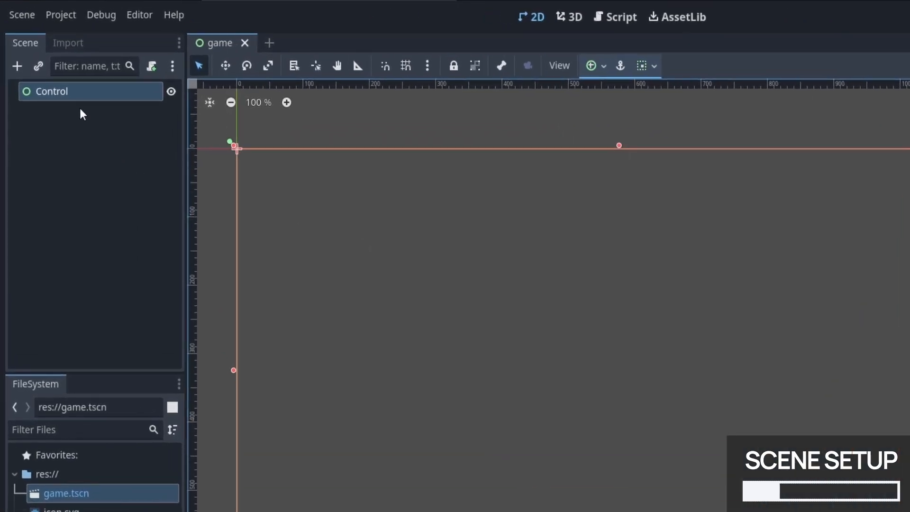
Step: Add a ColorRect node as a child of the Control root node
{"action": "right_click", "coordinate": [43, 63]}
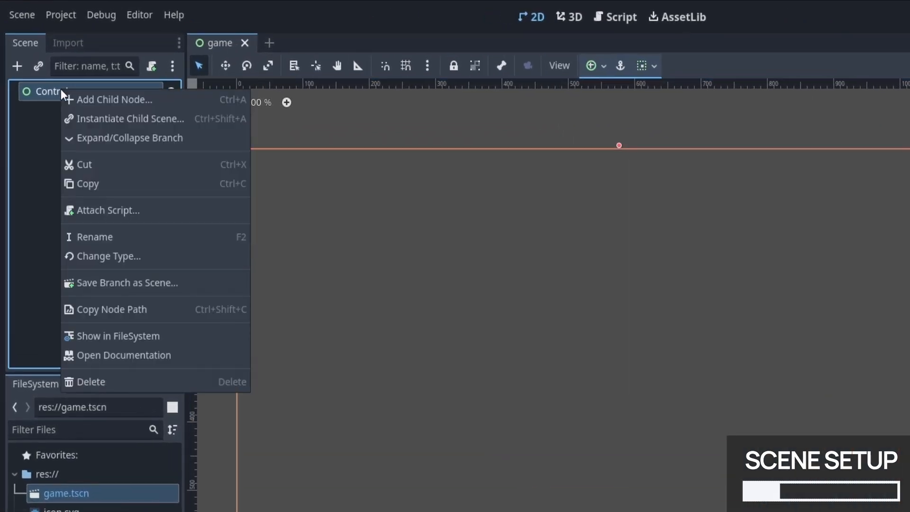
{"action": "left_click", "coordinate": [108, 98]}
{"action": "type", "text": "color"}
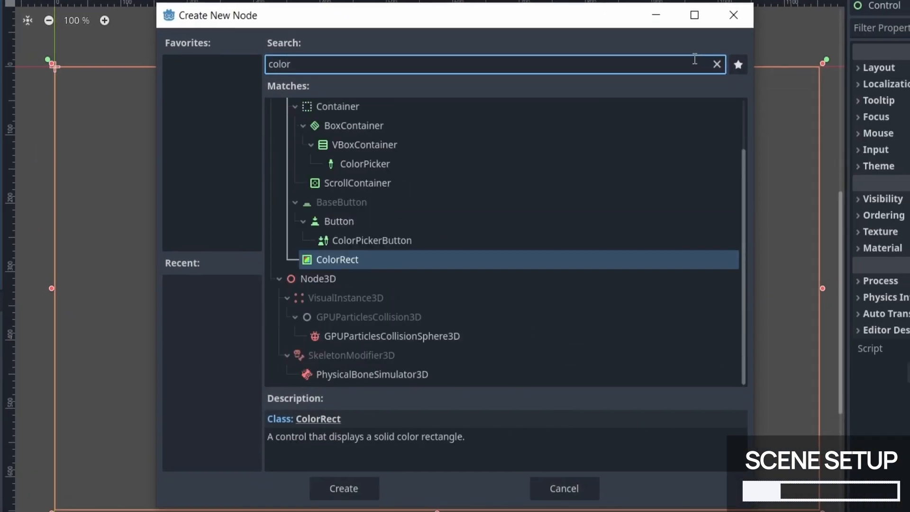
{"action": "type", "text": "rect"}
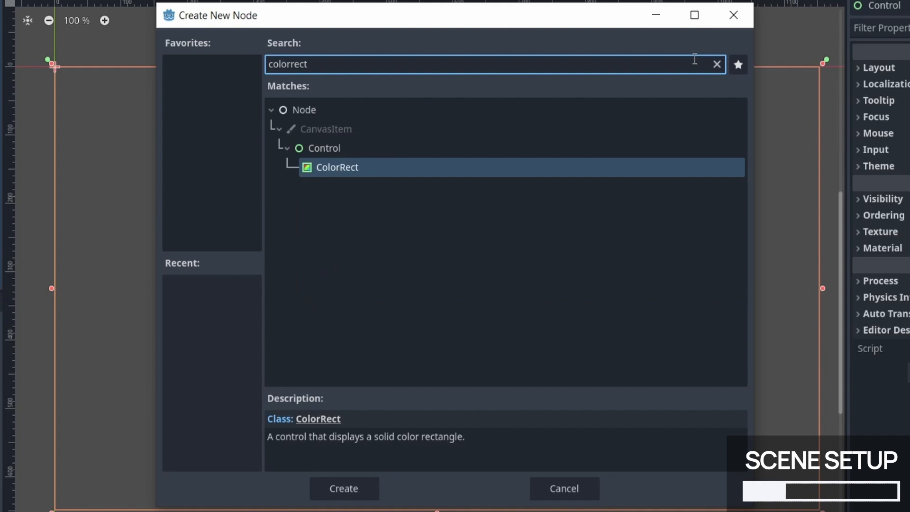
{"action": "left_click", "coordinate": [366, 168]}
{"action": "left_click", "coordinate": [348, 488]}
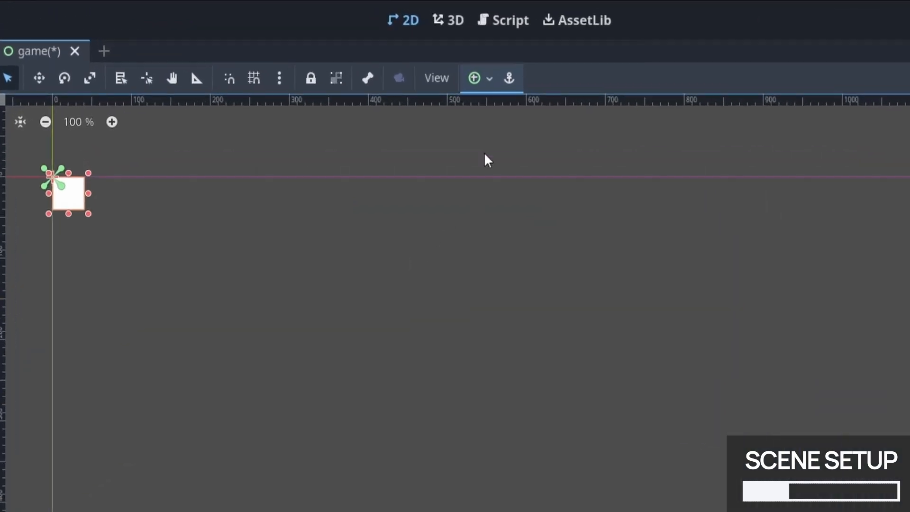
Step: Apply the anchor preset that stretches the ColorRect over the entire area of its parent
{"action": "left_click", "coordinate": [423, 48]}
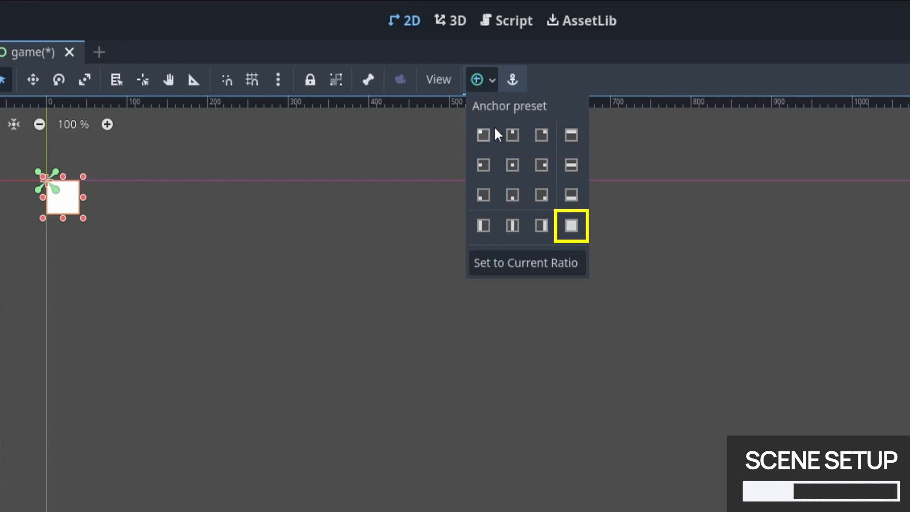
{"action": "left_click", "coordinate": [574, 232]}
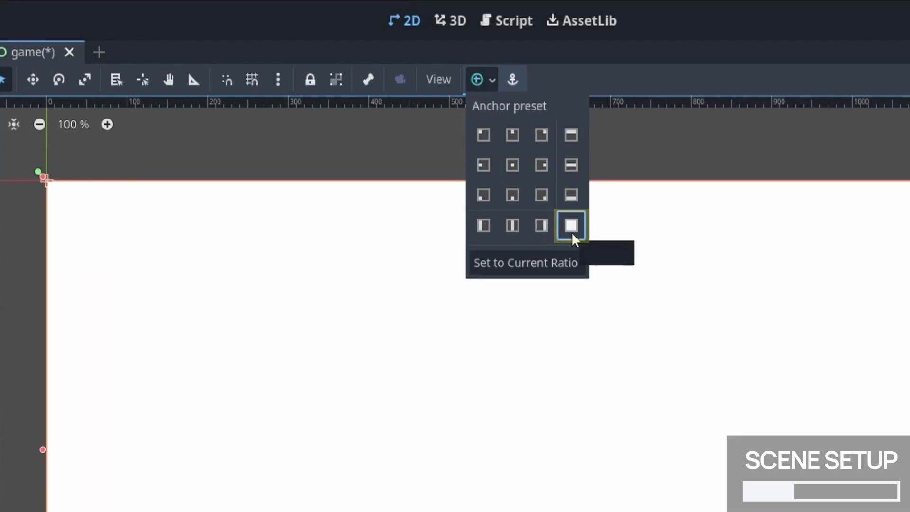
{"action": "left_click", "coordinate": [725, 176]}
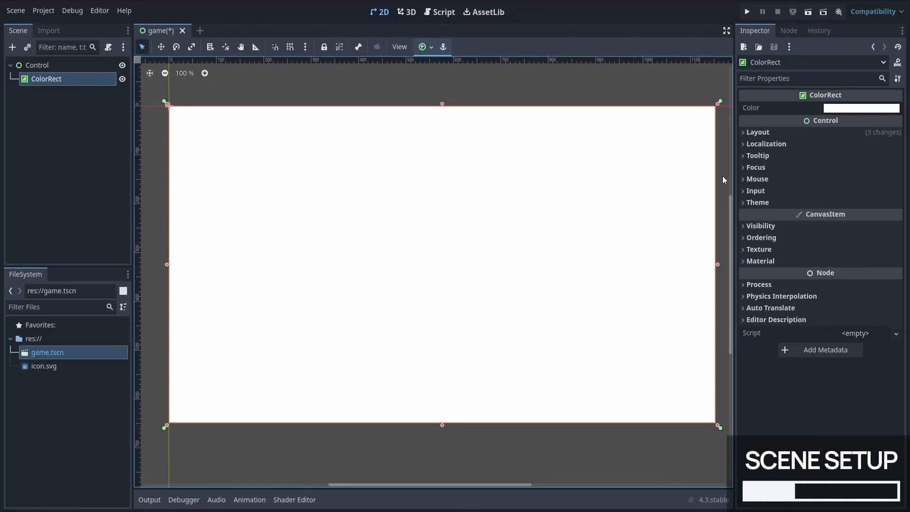
Step: Change the ColorRect's color to black
{"action": "middle_click_drag", "start_coordinate": [722, 177], "coordinate": [715, 176]}
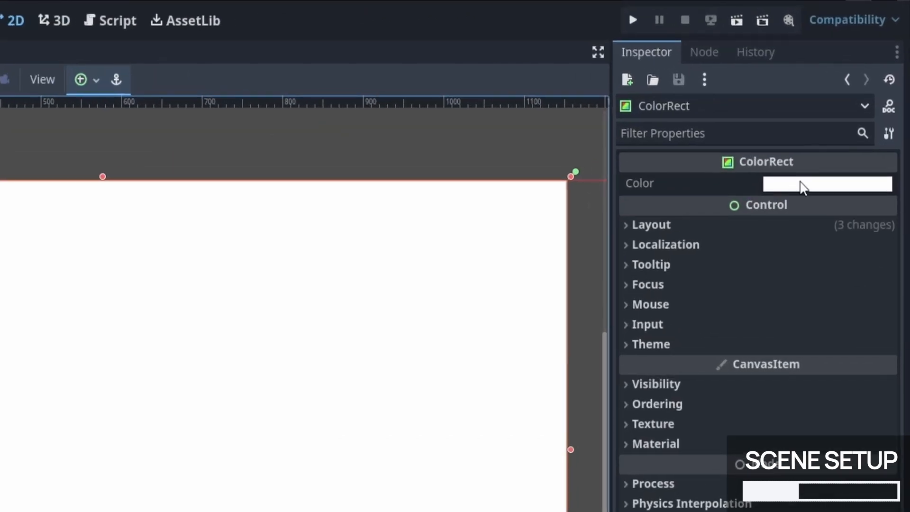
{"action": "left_click", "coordinate": [852, 109]}
{"action": "left_click_drag", "start_coordinate": [878, 287], "coordinate": [887, 417]}
{"action": "key", "text": "Escape"}
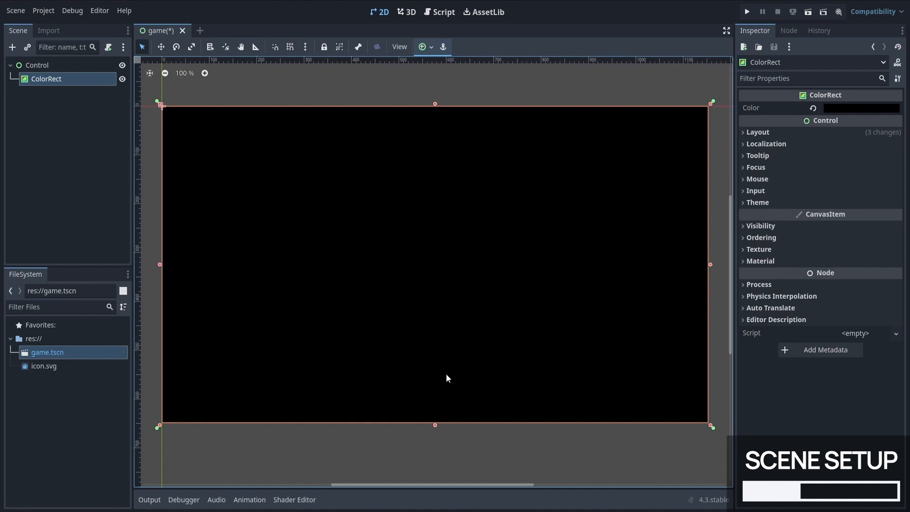
Step: Rename the ColorRect node to Background and the Control root node to Root
{"action": "double_click", "coordinate": [98, 80]}
{"action": "type", "text": "Background"}
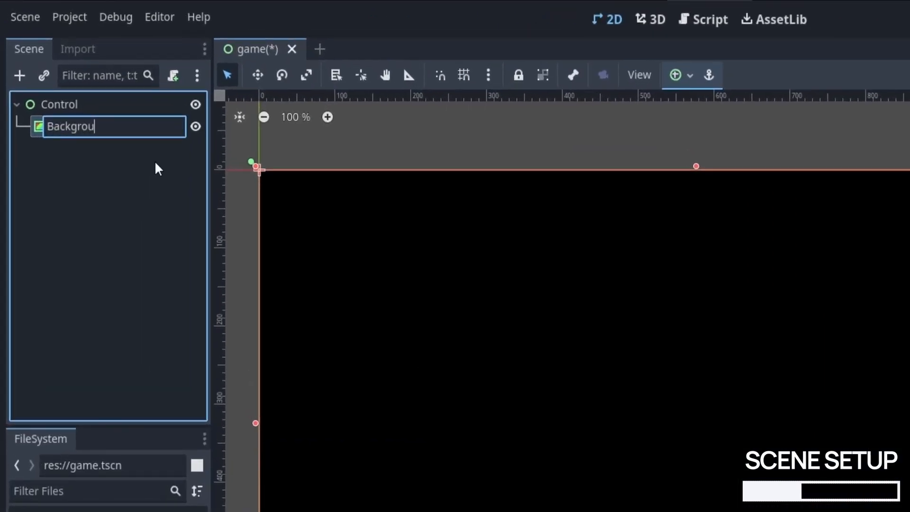
{"action": "key", "text": "Return"}
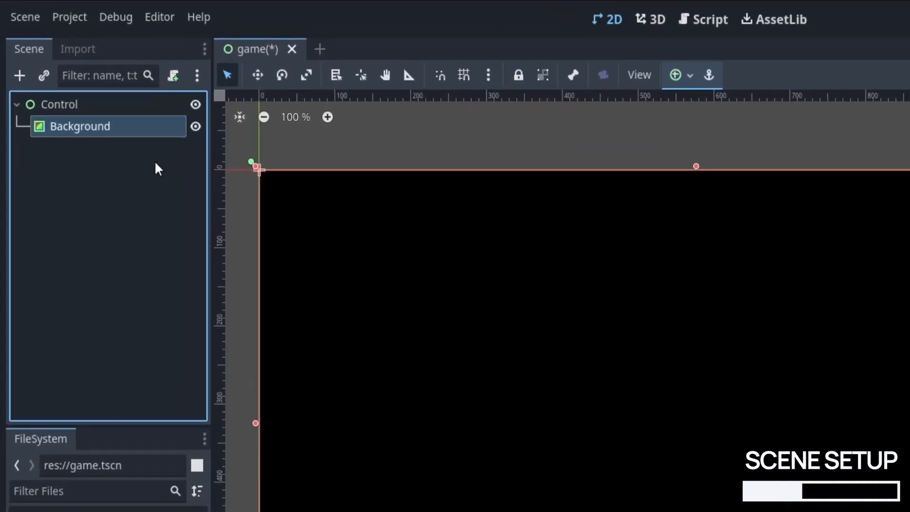
{"action": "double_click", "coordinate": [114, 104]}
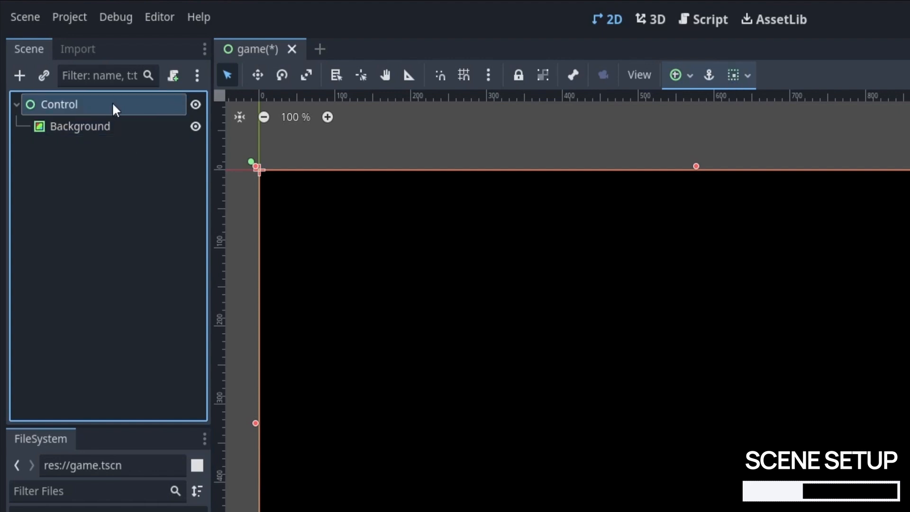
{"action": "type", "text": "Root"}
{"action": "key", "text": "Return"}
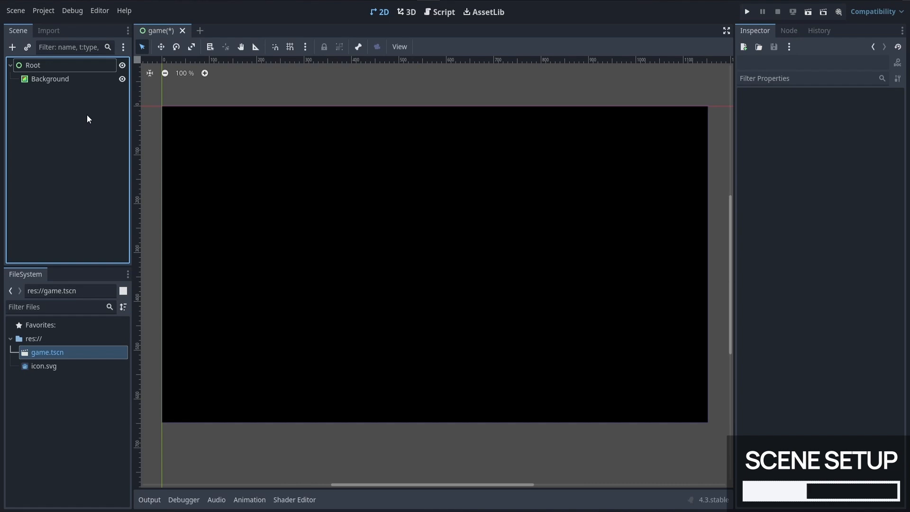
Step: Duplicate the Background node and rename the copy MiddleLine
{"action": "left_click", "coordinate": [74, 82]}
{"action": "right_click", "coordinate": [73, 81]}
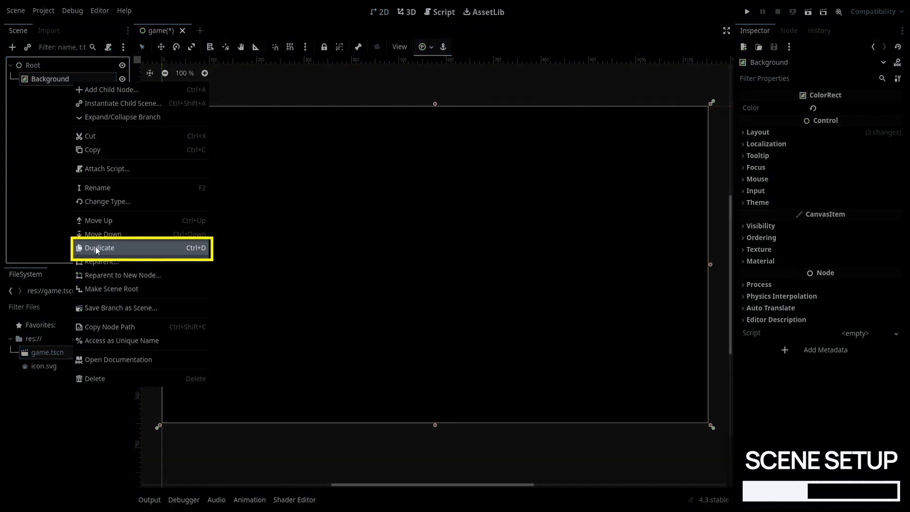
{"action": "left_click", "coordinate": [95, 247]}
{"action": "double_click", "coordinate": [65, 93]}
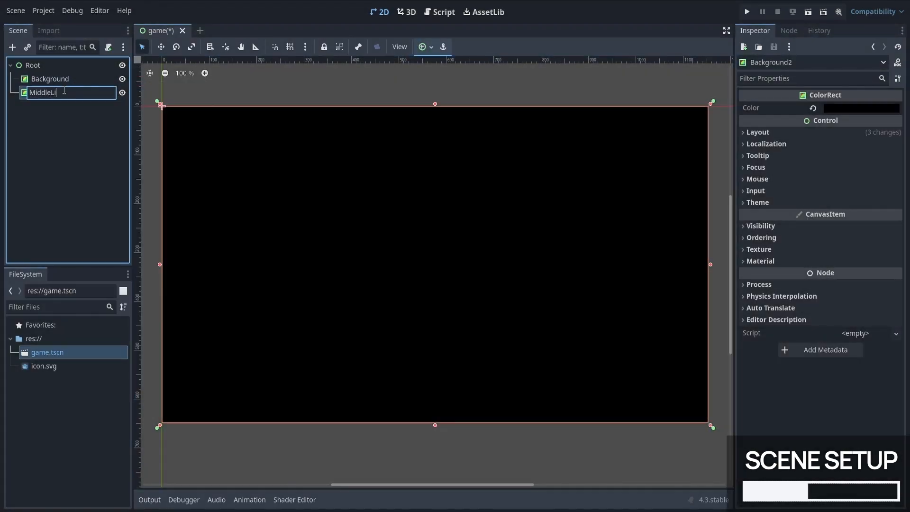
{"action": "type", "text": "MiddleLine"}
{"action": "key", "text": "Return"}
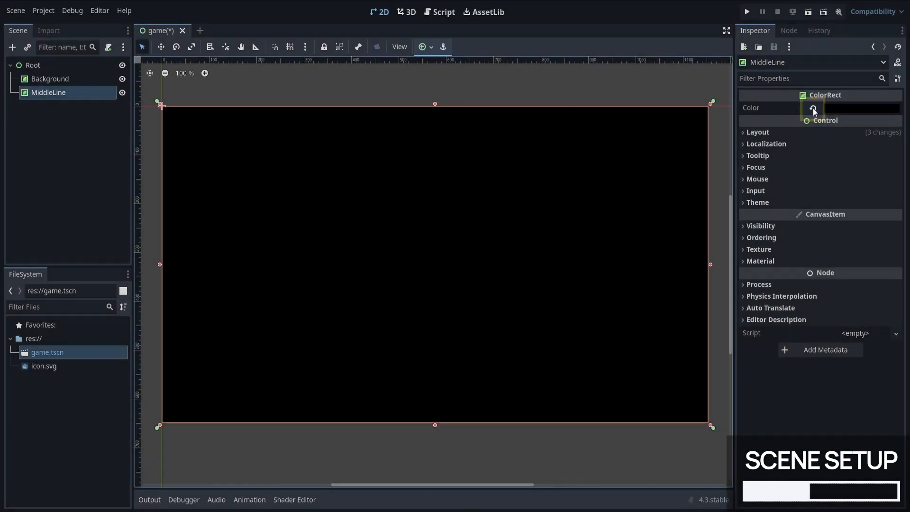
Step: Reset MiddleLine's color to the default white and apply the V Center Wide anchor preset to it
{"action": "left_click", "coordinate": [813, 108]}
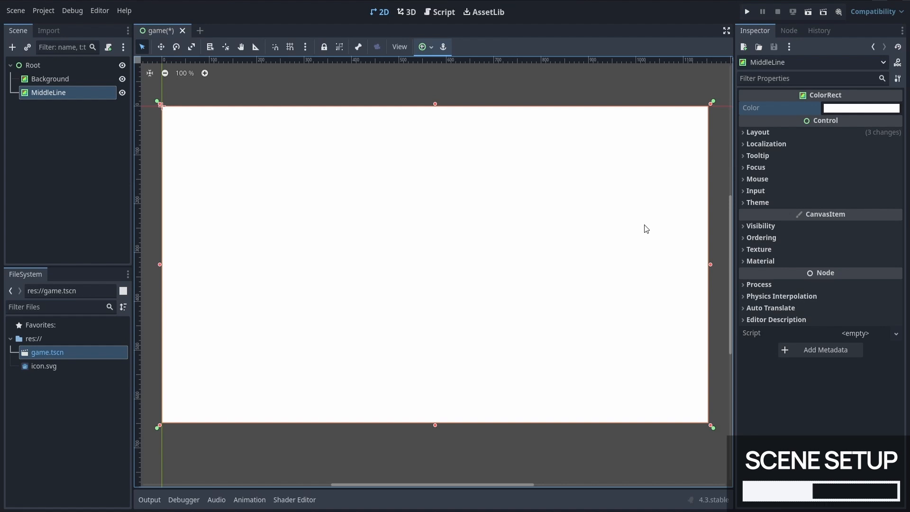
{"action": "left_click", "coordinate": [431, 48]}
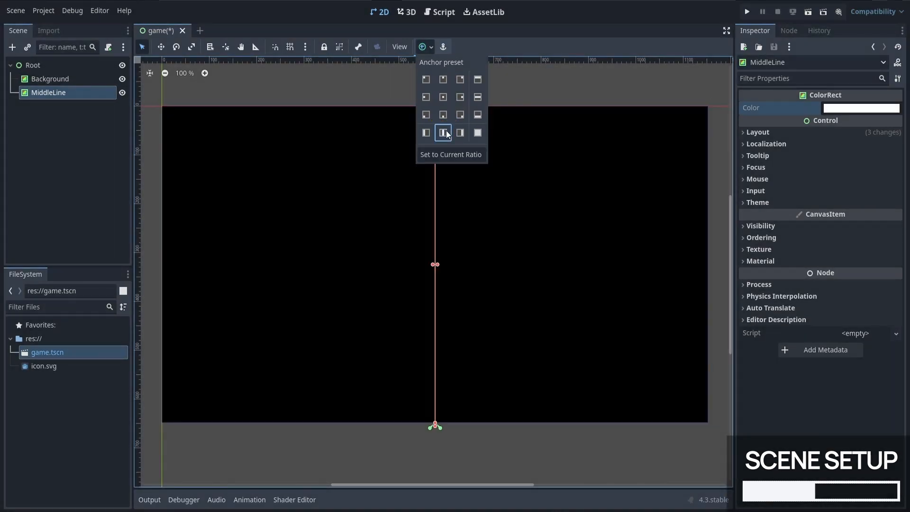
{"action": "left_click", "coordinate": [447, 134]}
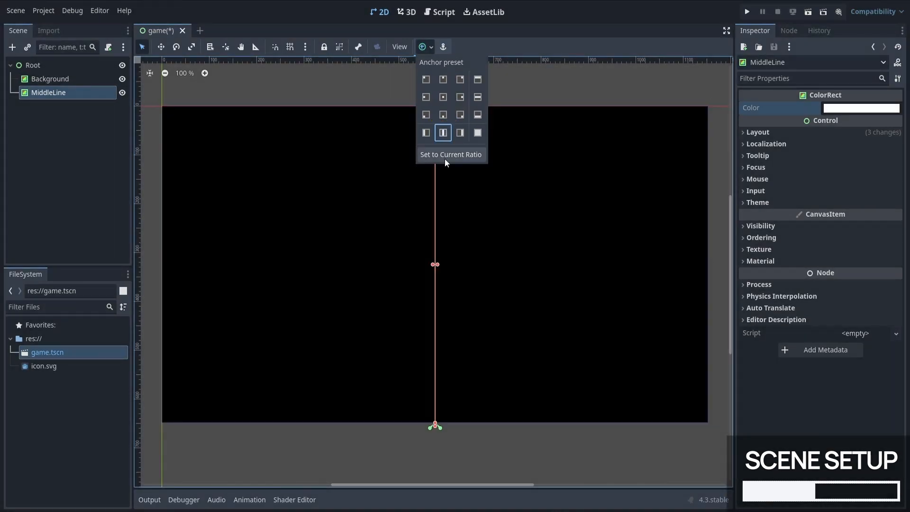
{"action": "left_click", "coordinate": [581, 91]}
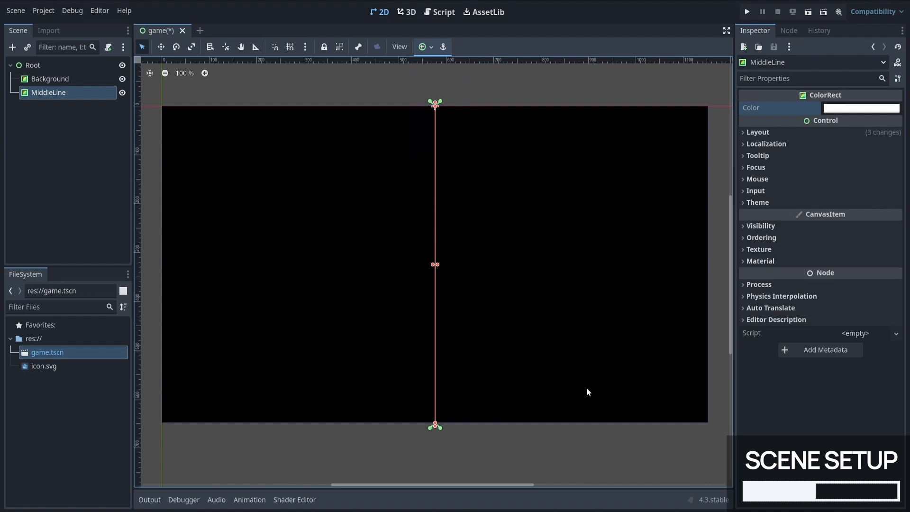
{"action": "left_click", "coordinate": [569, 437]}
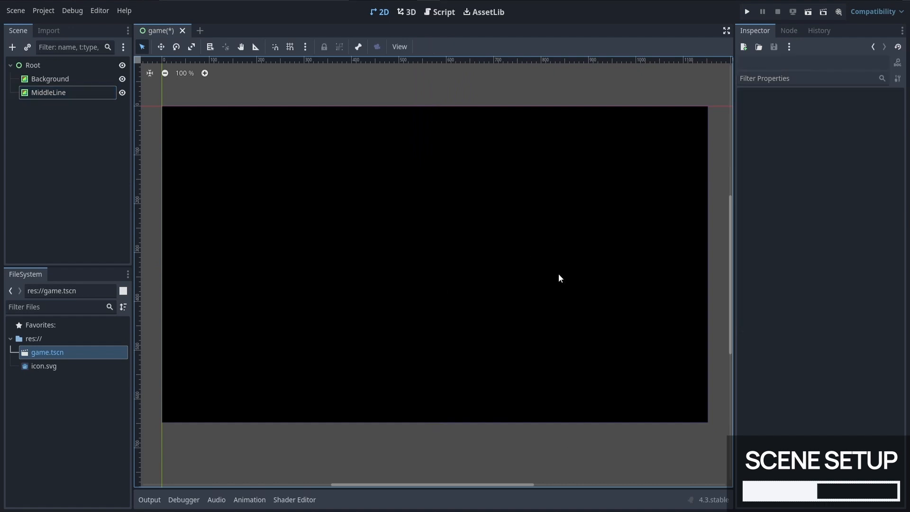
Step: Set the x value of MiddleLine's custom minimum size to 2 px in its layout properties
{"action": "left_click", "coordinate": [85, 93]}
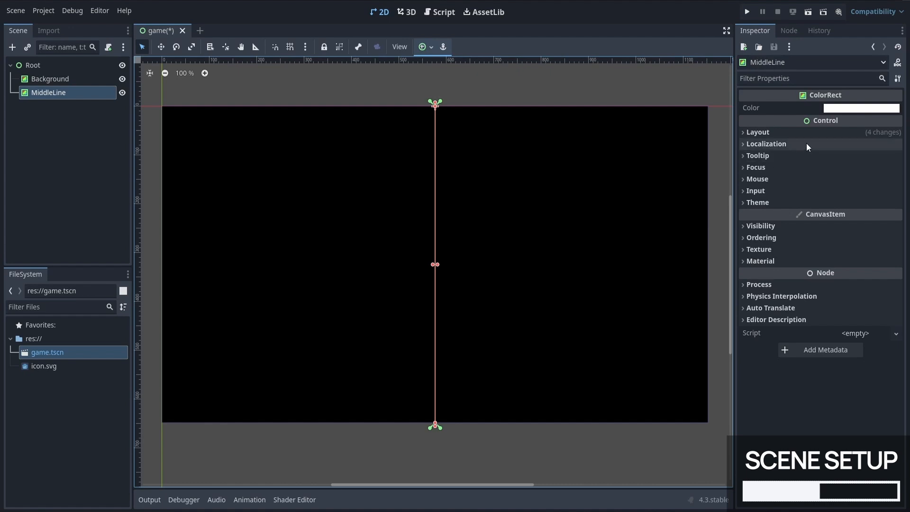
{"action": "left_click", "coordinate": [827, 132]}
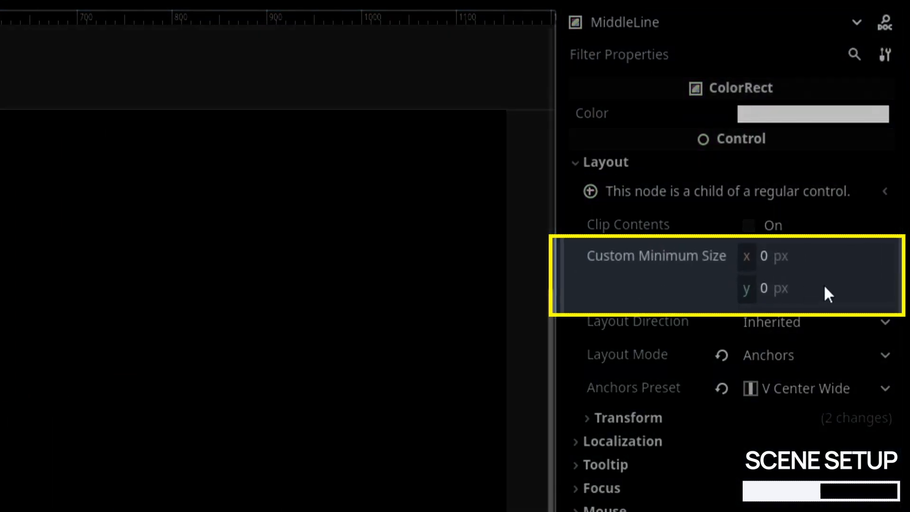
{"action": "left_click", "coordinate": [834, 231]}
{"action": "type", "text": "2"}
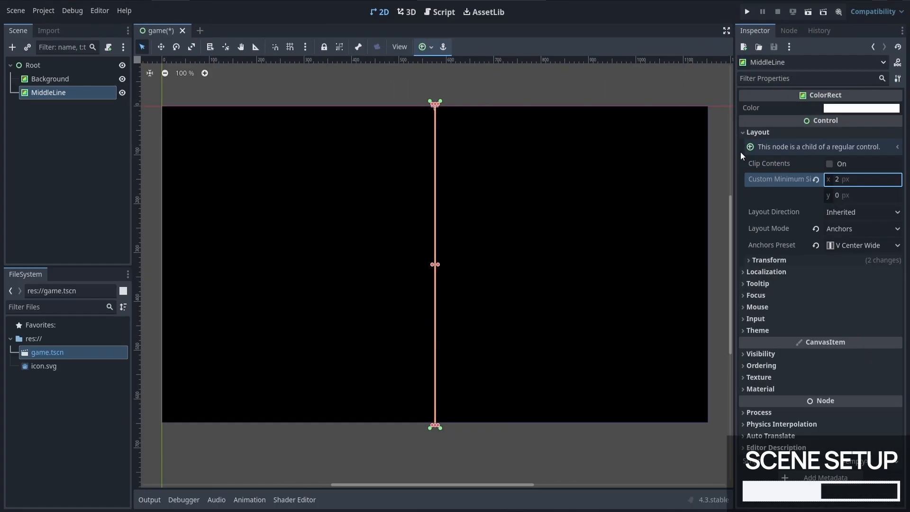
{"action": "left_click", "coordinate": [424, 83]}
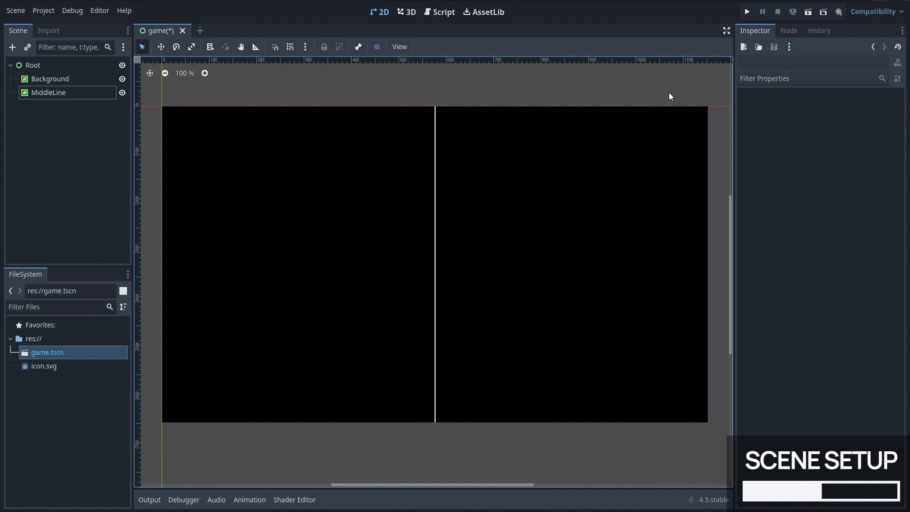
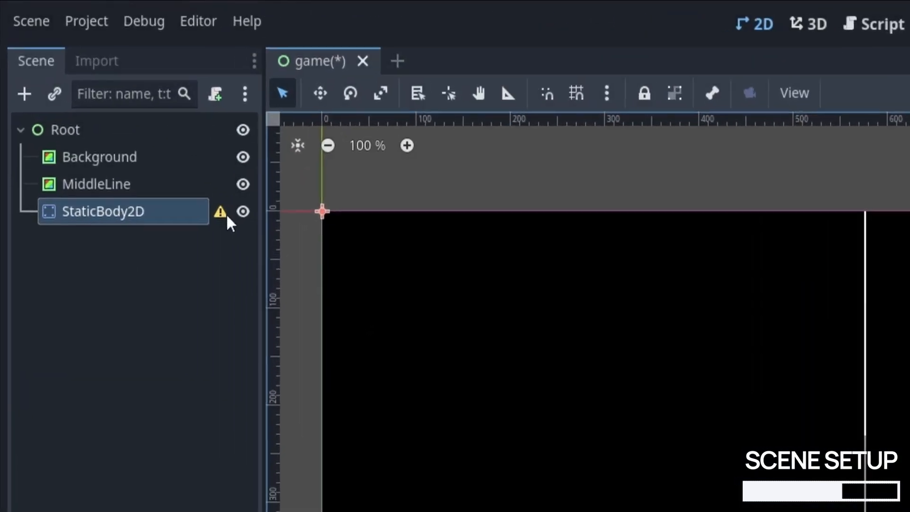
Step: Add a CollisionShape2D node as a child of StaticBody2D
{"action": "mouse_move", "coordinate": [116, 114]}
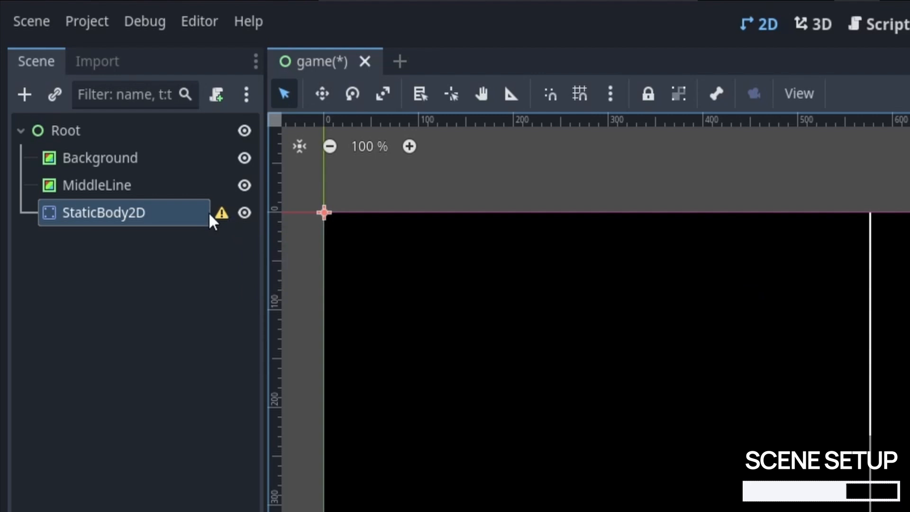
{"action": "right_click", "coordinate": [191, 213]}
{"action": "left_click", "coordinate": [238, 221]}
{"action": "type", "text": "collisi"}
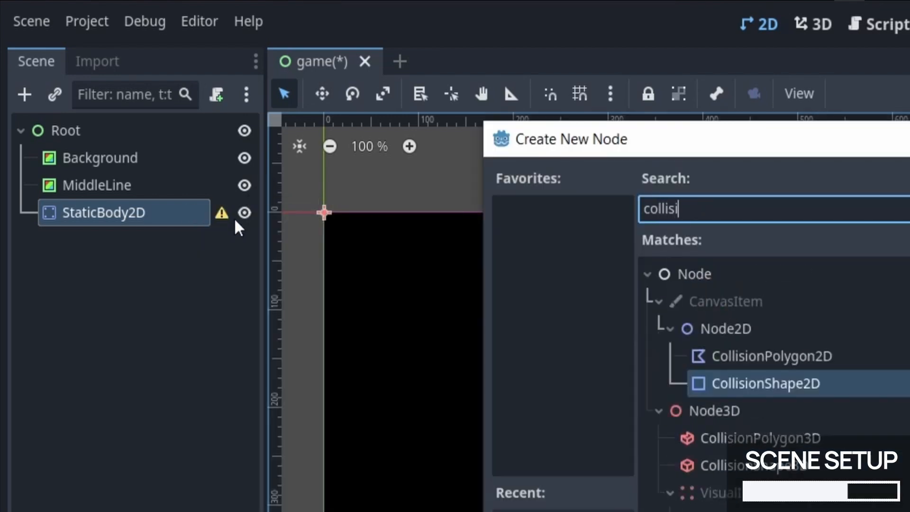
{"action": "key", "text": "Return"}
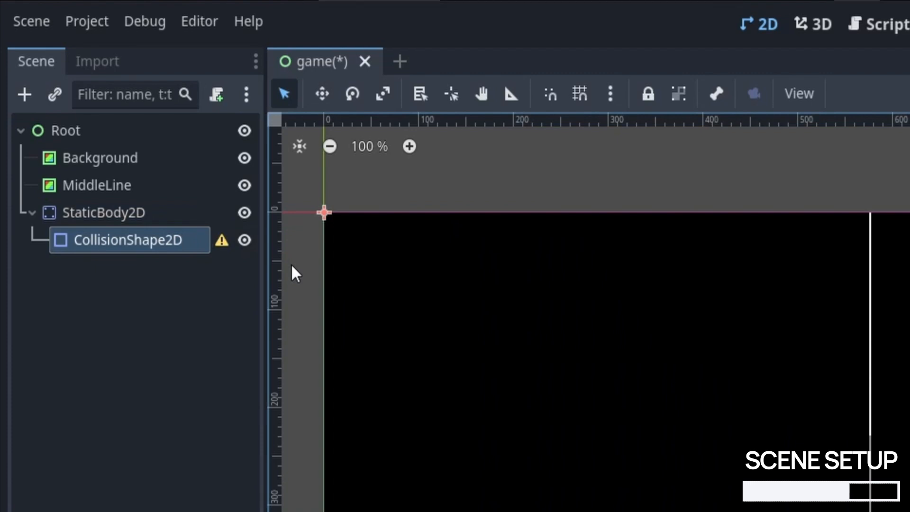
Step: Assign a new RectangleShape2D to the StaticBody2D's collision shape and set its x size to 800 px
{"action": "mouse_move", "coordinate": [230, 251]}
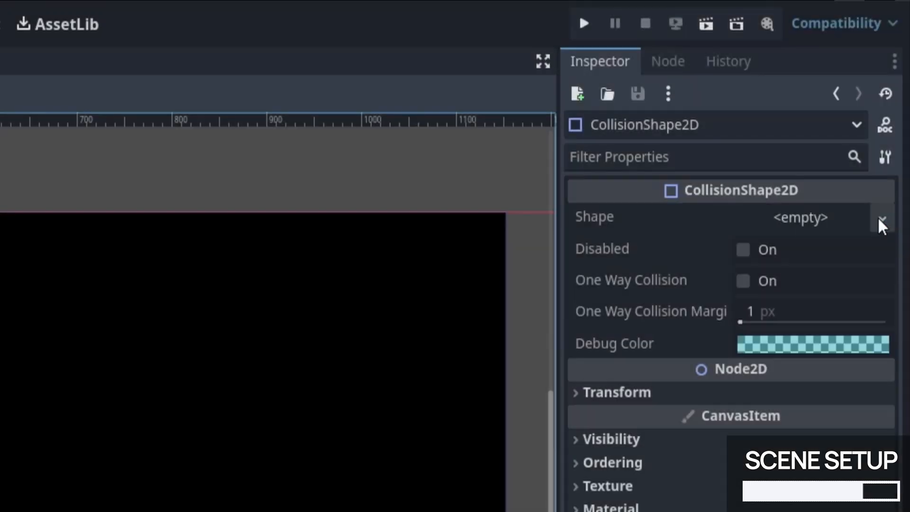
{"action": "left_click", "coordinate": [882, 220]}
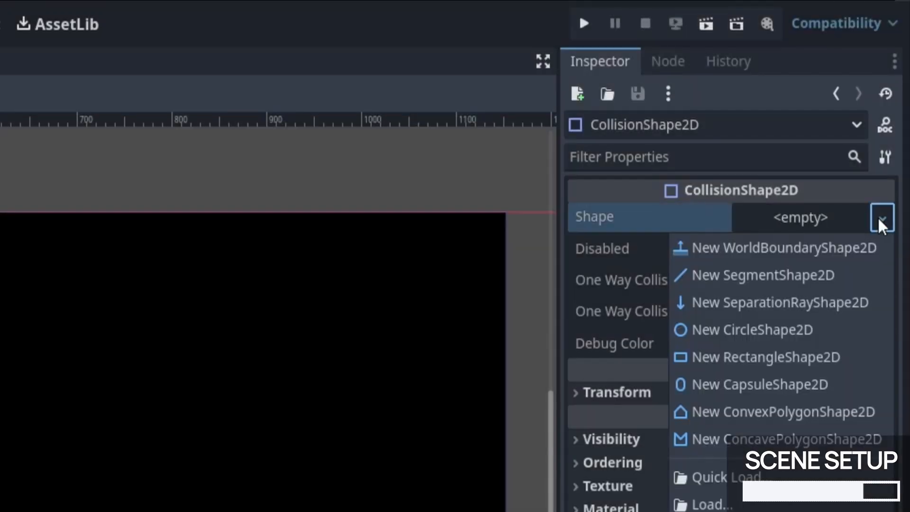
{"action": "left_click", "coordinate": [869, 357]}
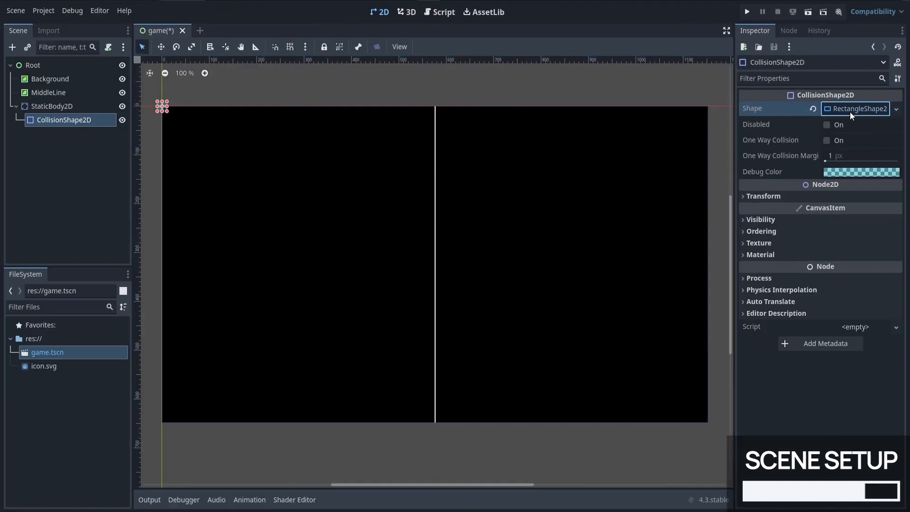
{"action": "left_click", "coordinate": [849, 112]}
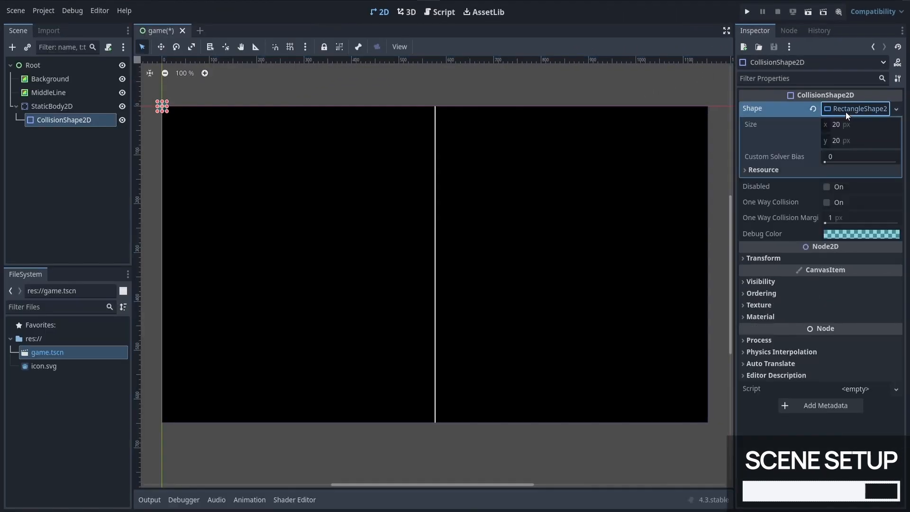
{"action": "left_click", "coordinate": [837, 125]}
{"action": "type", "text": "800"}
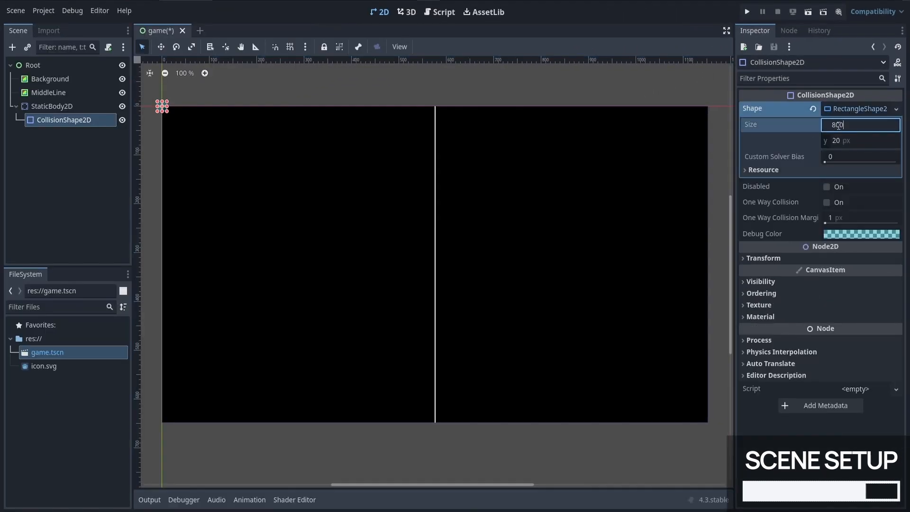
{"action": "key", "text": "Return"}
Step: Move StaticBody2D along the background's upper edge so that it is centered on the middle line
{"action": "left_click", "coordinate": [91, 109]}
{"action": "left_click", "coordinate": [161, 46]}
{"action": "left_click_drag", "start_coordinate": [188, 104], "coordinate": [458, 119]}
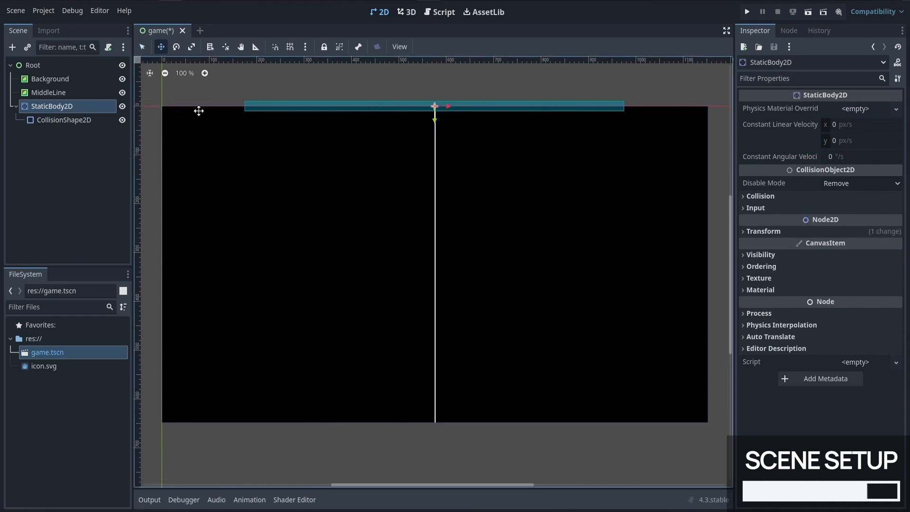
Step: Set the x size of the StaticBody2D's rectangle collision shape to 1200 px and run the project
{"action": "left_click", "coordinate": [66, 120]}
{"action": "left_click", "coordinate": [873, 129]}
{"action": "type", "text": "1200"}
{"action": "key", "text": "Return"}
{"action": "left_click", "coordinate": [519, 172]}
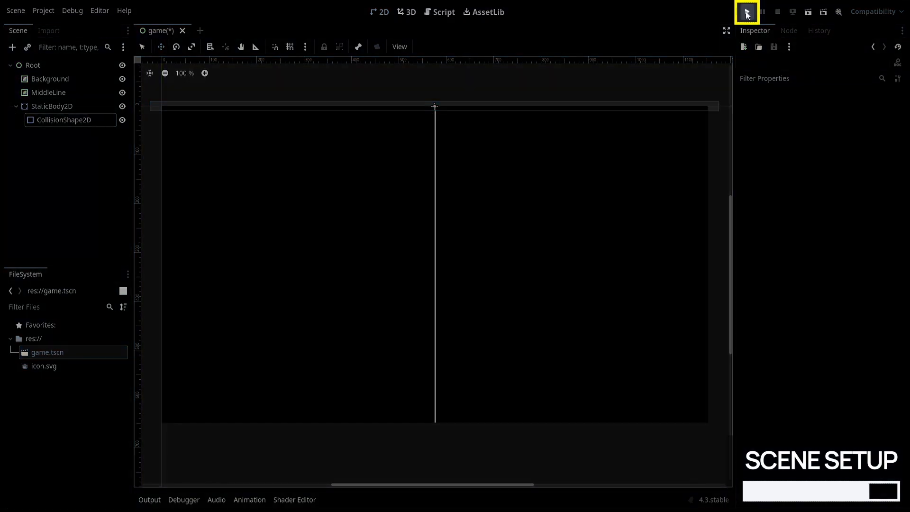
{"action": "left_click", "coordinate": [746, 12]}
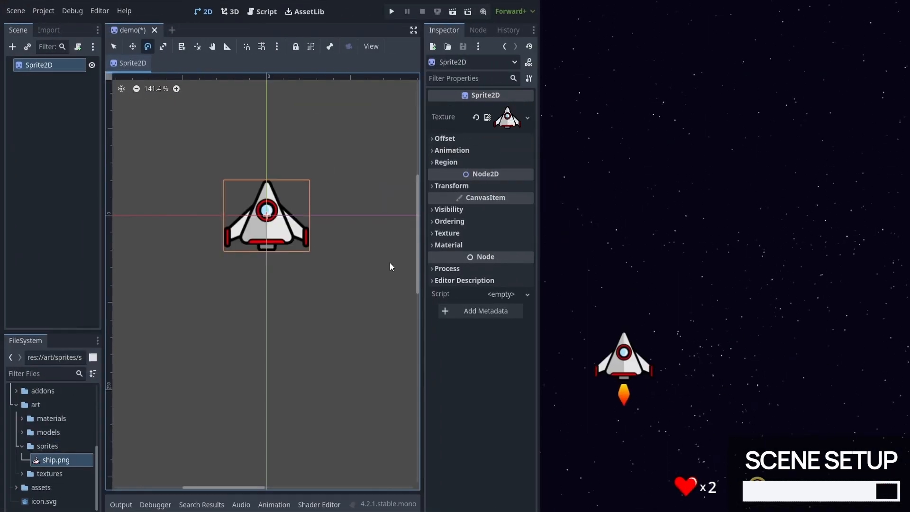
{"action": "left_click_drag", "start_coordinate": [389, 263], "coordinate": [303, 240]}
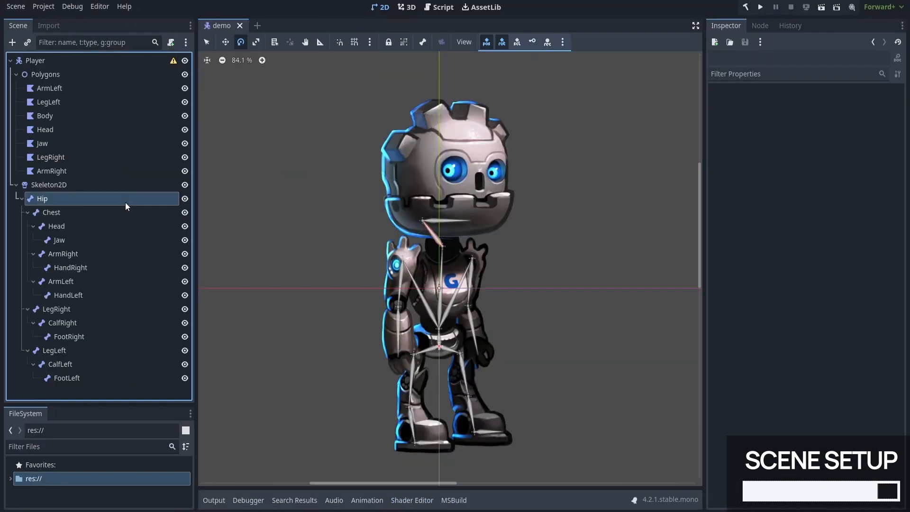
{"action": "left_click_drag", "start_coordinate": [588, 240], "coordinate": [592, 248]}
{"action": "left_click_drag", "start_coordinate": [658, 229], "coordinate": [655, 207]}
{"action": "left_click_drag", "start_coordinate": [611, 225], "coordinate": [615, 229]}
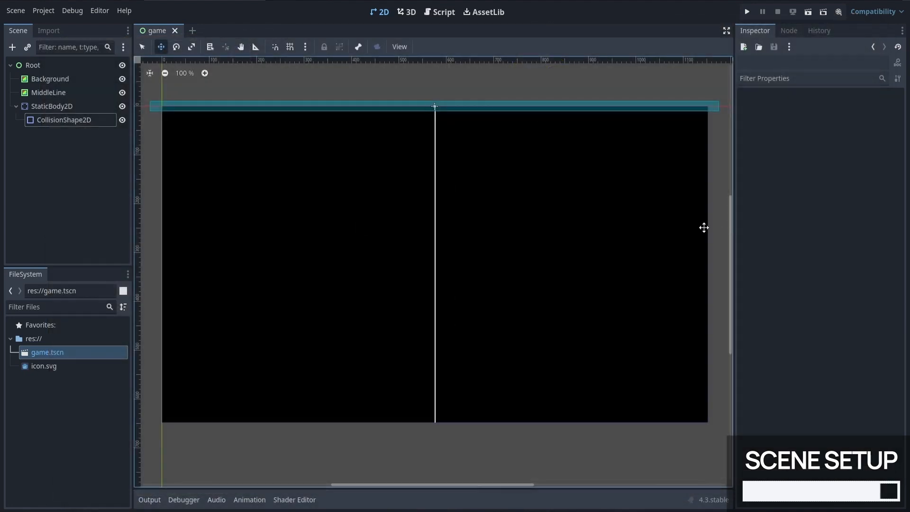
Step: Add a Polygon2D node as a child of StaticBody2D
{"action": "right_click", "coordinate": [78, 103]}
{"action": "left_click", "coordinate": [92, 110]}
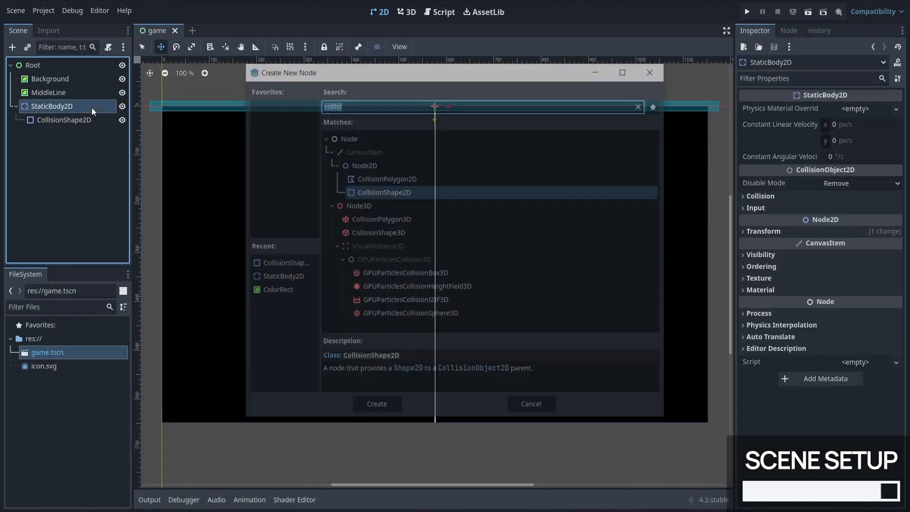
{"action": "type", "text": "polygo"}
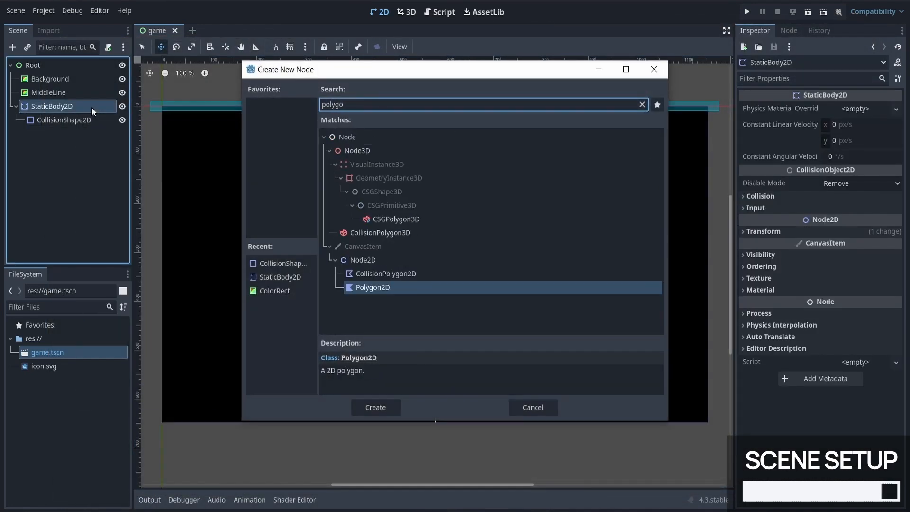
{"action": "key", "text": "Return"}
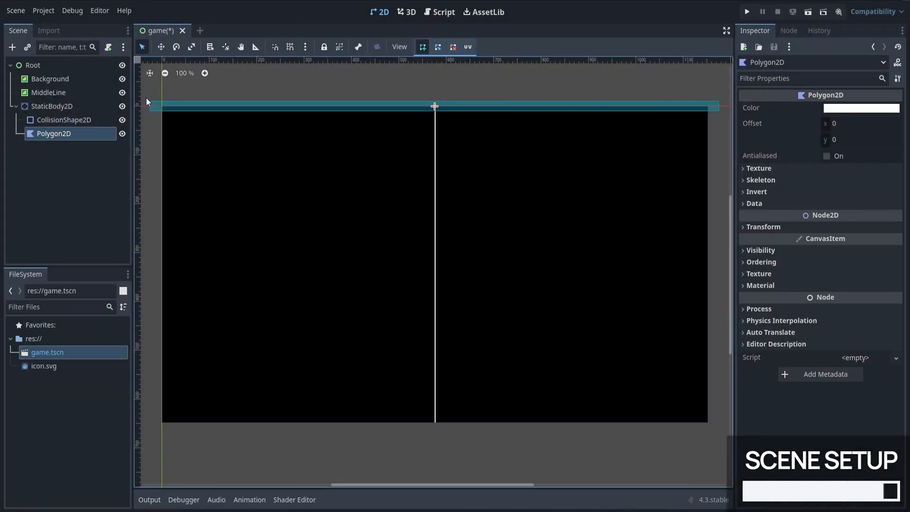
Step: Draw a closed four-point polygon around the long collision rectangle at the background's upper edge
{"action": "left_click", "coordinate": [151, 100]}
{"action": "left_click", "coordinate": [720, 100]}
{"action": "left_click", "coordinate": [720, 110]}
{"action": "left_click", "coordinate": [149, 111]}
{"action": "left_click", "coordinate": [151, 100]}
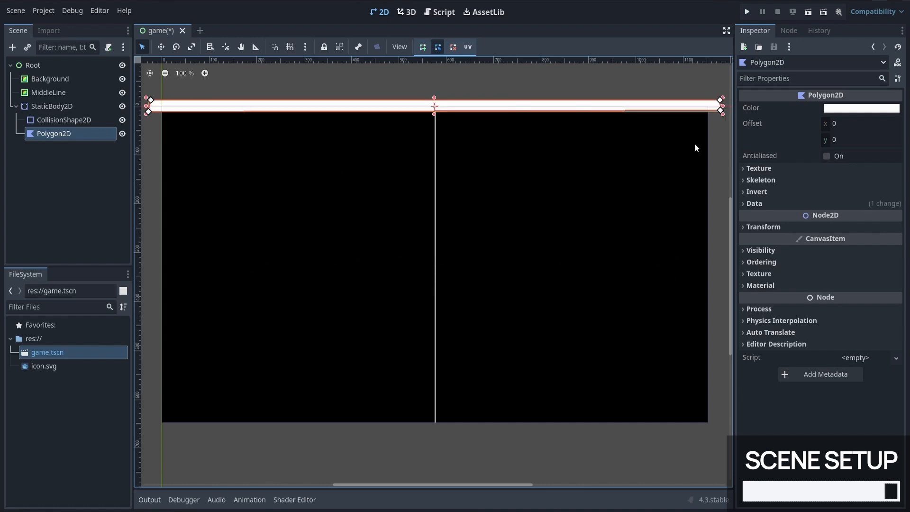
Step: In the Polygon2D's polygon data, set point 0 to (-600, -10) and point 1 to (600, -10)
{"action": "left_click", "coordinate": [754, 203]}
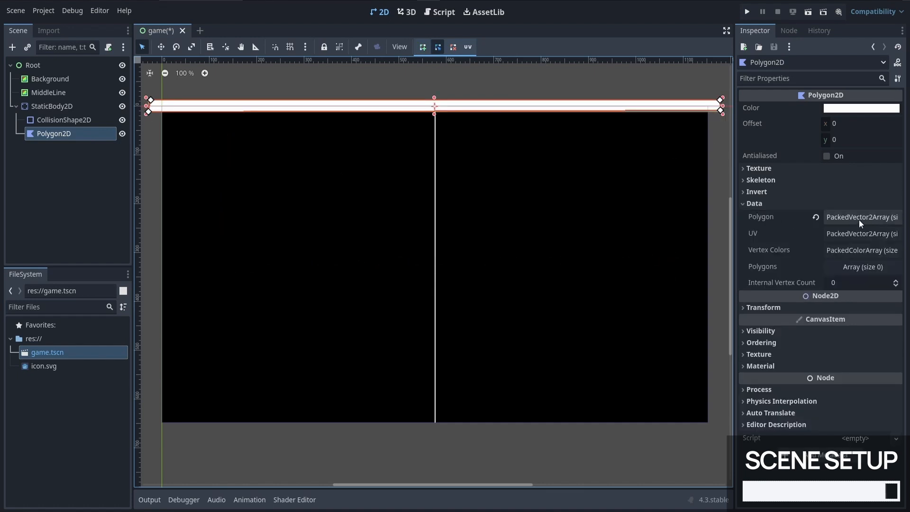
{"action": "left_click", "coordinate": [851, 217]}
{"action": "double_click", "coordinate": [841, 247]}
{"action": "type", "text": "600"}
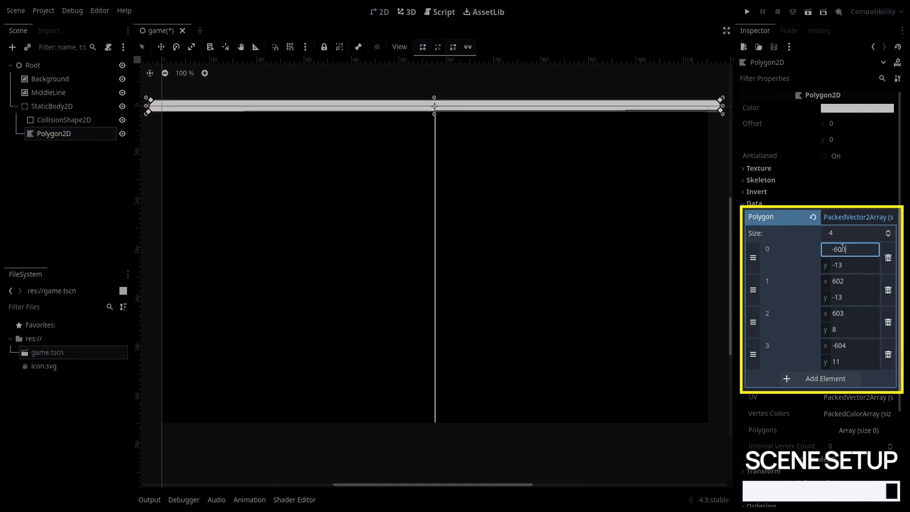
{"action": "key", "text": "Tab"}
{"action": "type", "text": "-10"}
{"action": "key", "text": "Tab"}
{"action": "type", "text": "600"}
{"action": "key", "text": "Tab"}
{"action": "type", "text": "-10"}
Step: Set the wall polygon's point 2 to (600, 10) and point 3 to (-600, 10)
{"action": "key", "text": "Tab"}
{"action": "type", "text": "600"}
{"action": "key", "text": "Tab"}
{"action": "type", "text": "10"}
{"action": "key", "text": "Tab"}
{"action": "type", "text": "-600"}
{"action": "key", "text": "Tab"}
{"action": "type", "text": "10"}
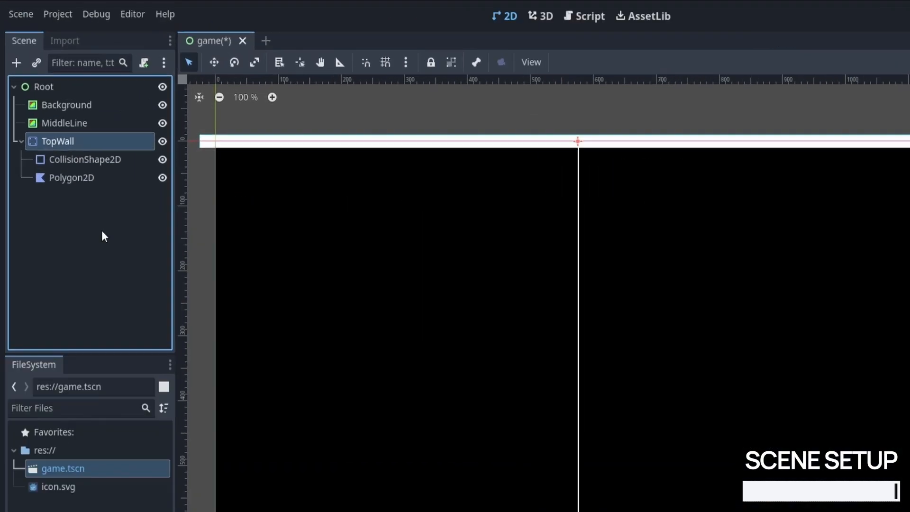
Step: Duplicate the TopWall node with its children and rename the copy BottomWall
{"action": "key", "text": "ctrl+d"}
{"action": "double_click", "coordinate": [66, 147]}
{"action": "type", "text": "Bottom"}
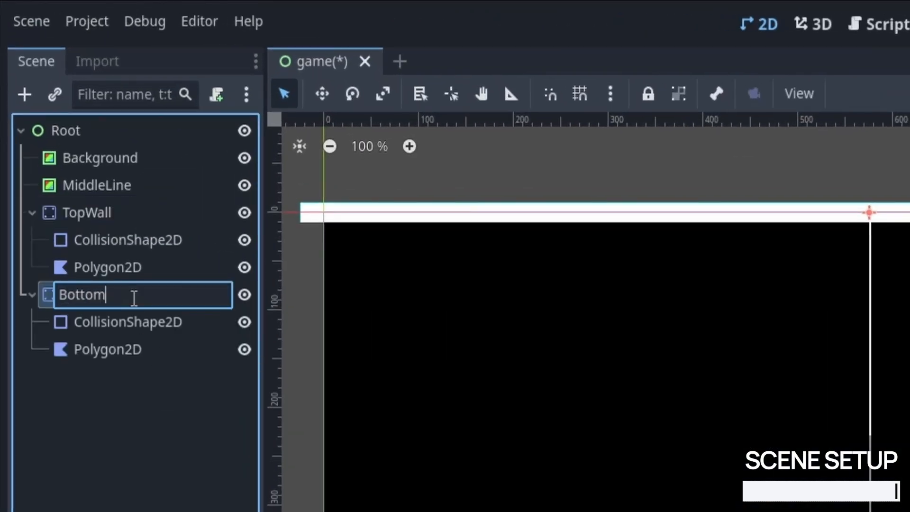
{"action": "key", "text": "Escape"}
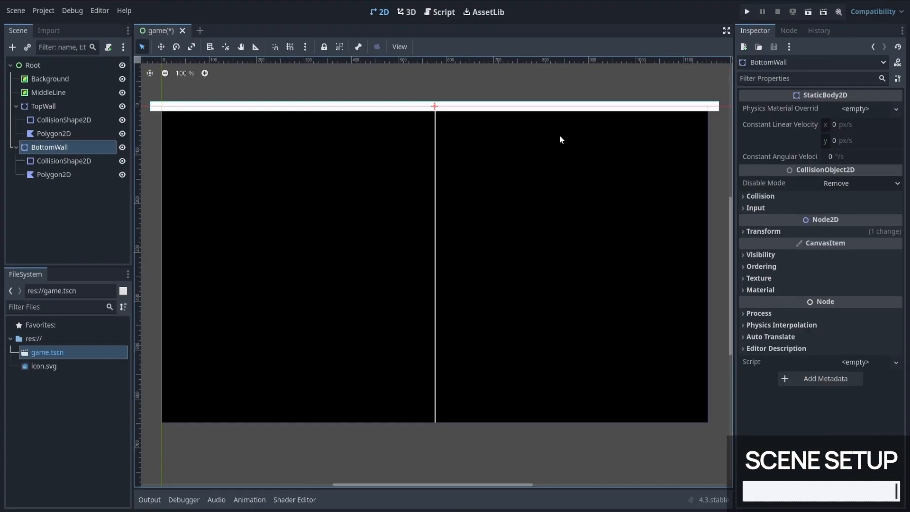
Step: Move BottomWall straight down to the lower edge of the black background, centered on the middle line
{"action": "key", "text": "w"}
{"action": "left_click_drag", "start_coordinate": [562, 129], "coordinate": [563, 447]}
{"action": "key", "text": "q"}
{"action": "left_click", "coordinate": [563, 448]}
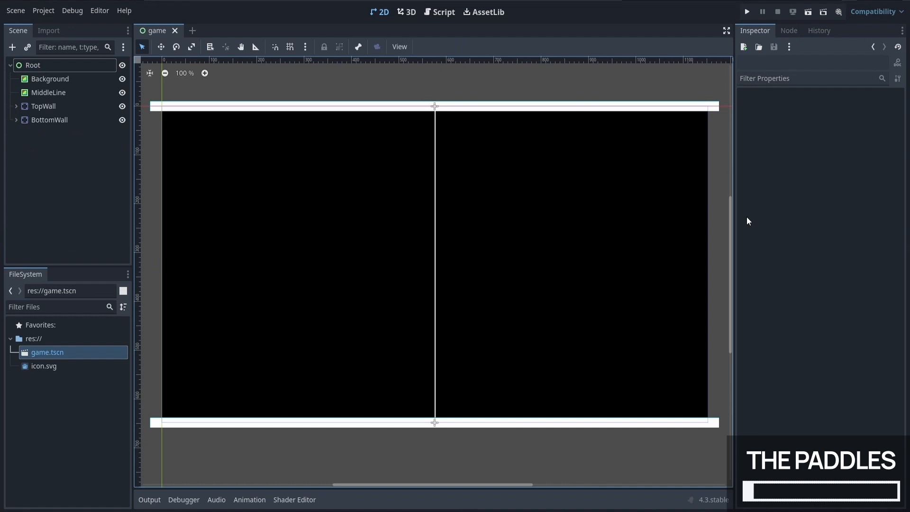
Step: Add a CharacterBody2D node under Root and set its motion mode to Floating
{"action": "left_click", "coordinate": [94, 67]}
{"action": "right_click", "coordinate": [100, 69]}
{"action": "left_click", "coordinate": [127, 74]}
{"action": "type", "text": "charac"}
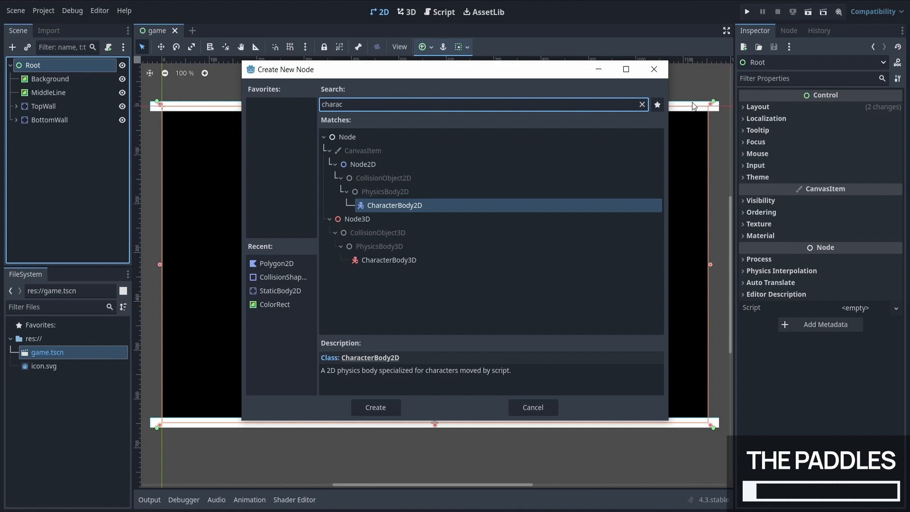
{"action": "key", "text": "Return"}
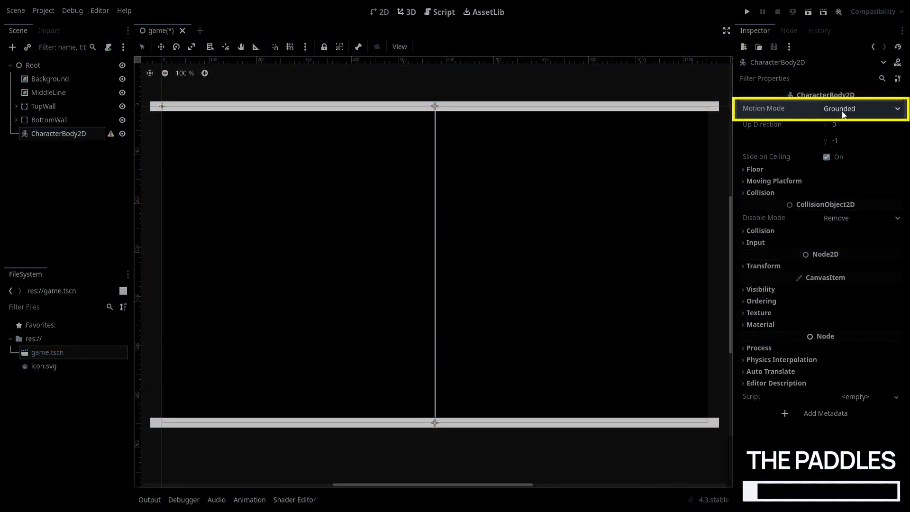
{"action": "left_click", "coordinate": [842, 114]}
{"action": "left_click", "coordinate": [841, 137]}
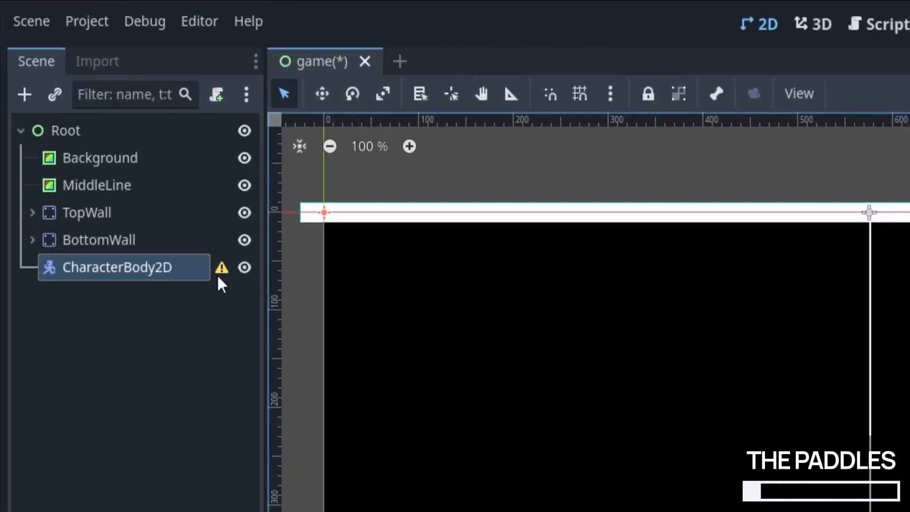
Step: Add a CollisionShape2D child to CharacterBody2D and assign a new RectangleShape2D as its shape
{"action": "mouse_move", "coordinate": [220, 281]}
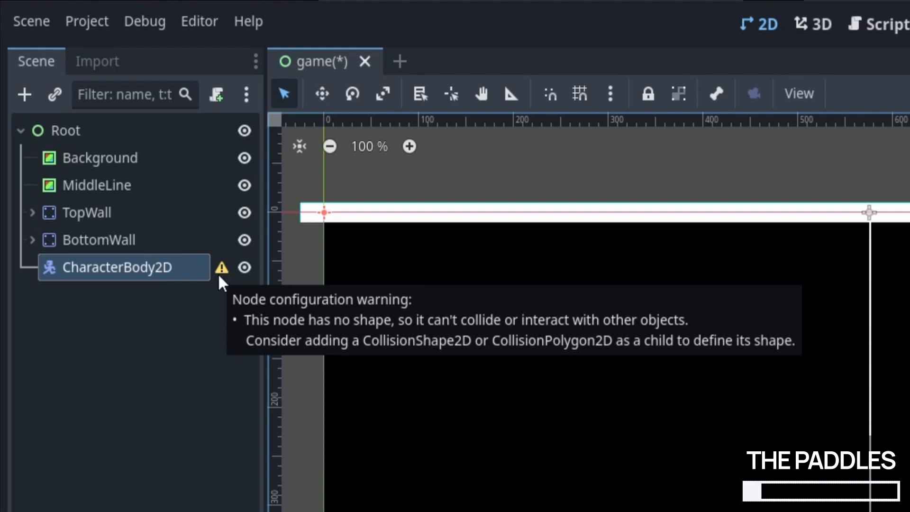
{"action": "right_click", "coordinate": [219, 280]}
{"action": "left_click", "coordinate": [221, 292]}
{"action": "key", "text": "Return"}
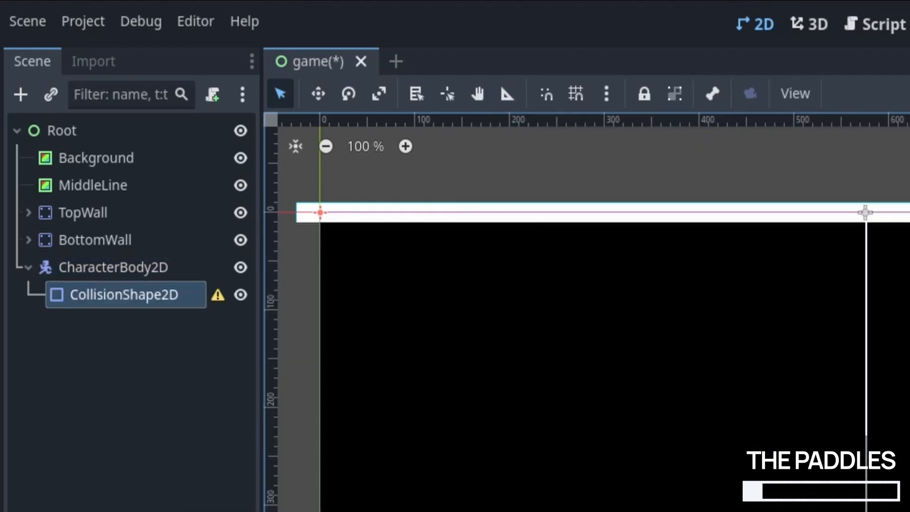
{"action": "left_click", "coordinate": [799, 224]}
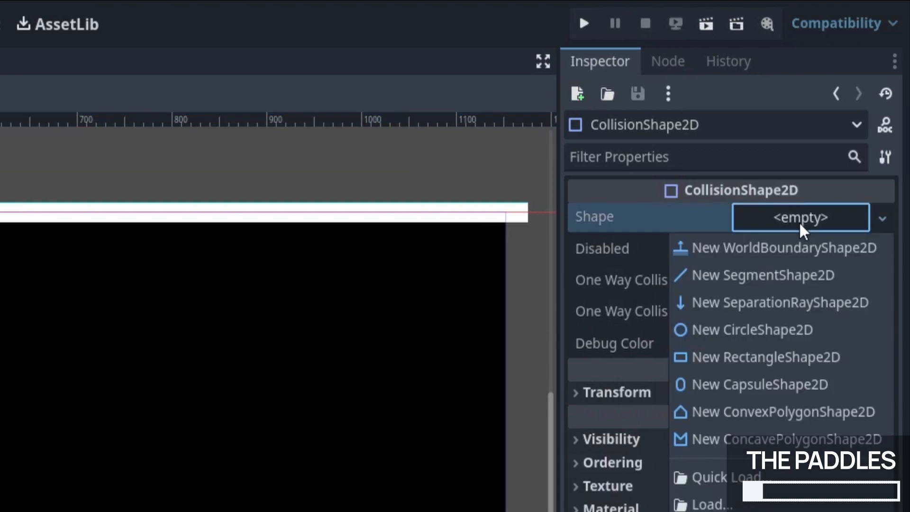
{"action": "left_click", "coordinate": [768, 356]}
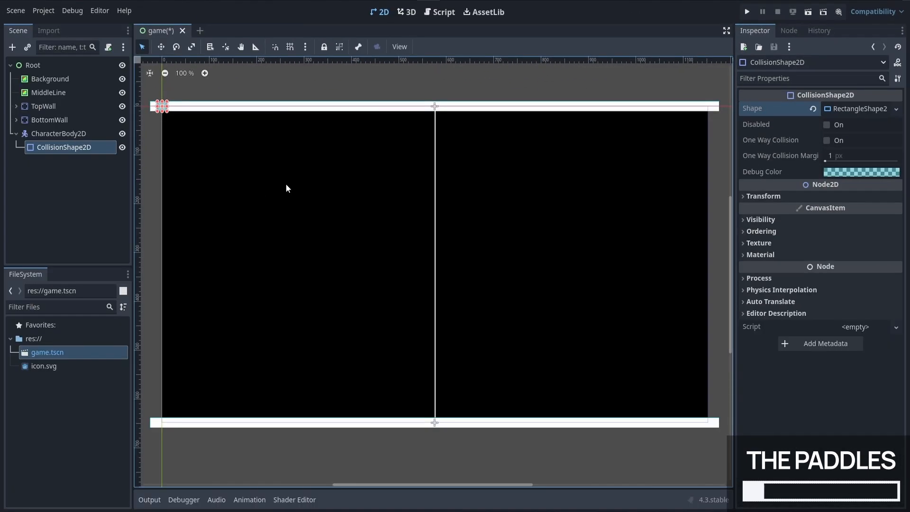
Step: Add a Polygon2D node as a child of CharacterBody2D
{"action": "left_click", "coordinate": [59, 134]}
{"action": "key", "text": "ctrl+a"}
{"action": "left_click", "coordinate": [276, 290]}
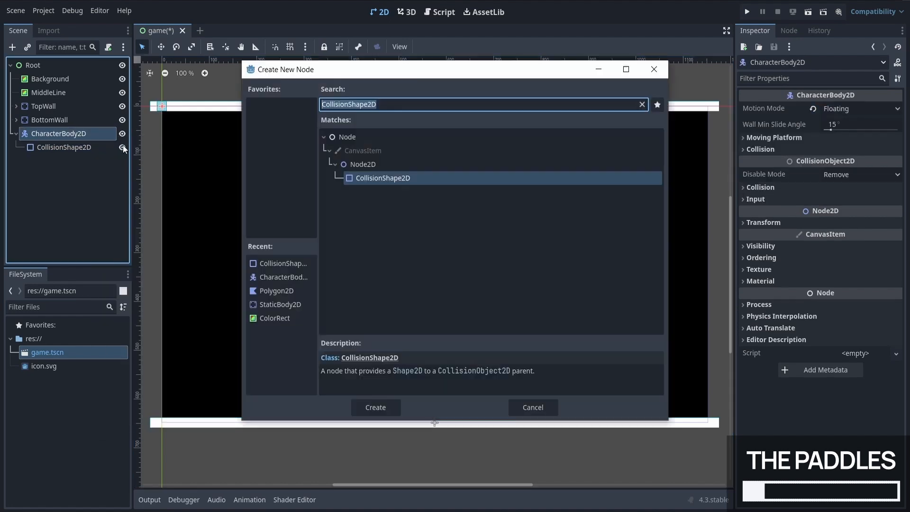
{"action": "key", "text": "Return"}
Step: Rename the CharacterBody2D node to Paddle and move it into the left half of the playing field
{"action": "double_click", "coordinate": [56, 134]}
{"action": "type", "text": "Paddle"}
{"action": "key", "text": "Return"}
{"action": "left_click", "coordinate": [162, 46]}
{"action": "left_click_drag", "start_coordinate": [210, 143], "coordinate": [339, 283]}
Step: Add the points (-8, -32) and (8, -32) to the polygon data of the Paddle's Polygon2D
{"action": "left_click", "coordinate": [54, 161]}
{"action": "left_click", "coordinate": [805, 204]}
{"action": "left_click", "coordinate": [858, 217]}
{"action": "left_click", "coordinate": [847, 250]}
{"action": "type", "text": "-8"}
{"action": "key", "text": "Tab"}
{"action": "type", "text": "-32"}
{"action": "key", "text": "Return"}
{"action": "left_click", "coordinate": [843, 282]}
{"action": "left_click", "coordinate": [843, 281]}
{"action": "type", "text": "8"}
{"action": "key", "text": "Tab"}
{"action": "type", "text": "-32"}
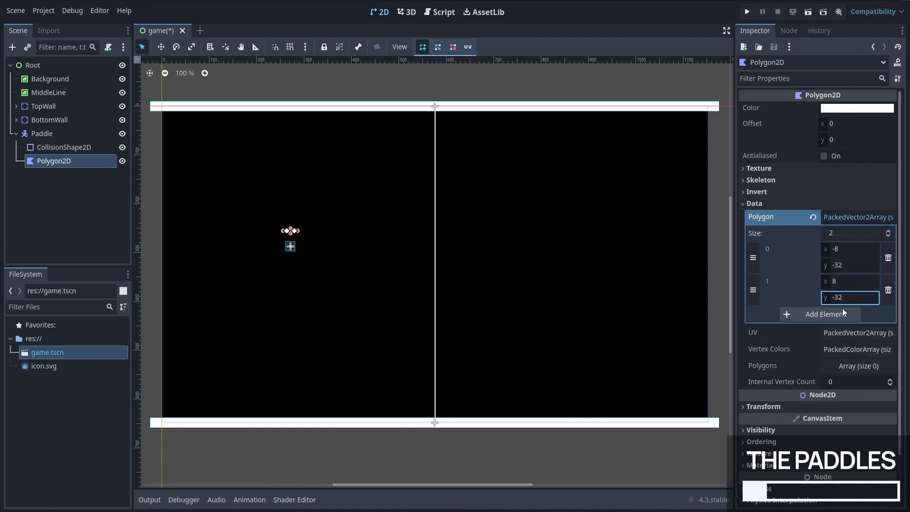
Step: Add the points (8, 32) and (-8, 32) to complete the paddle's rectangular polygon
{"action": "left_click", "coordinate": [843, 314]}
{"action": "left_click", "coordinate": [843, 312]}
{"action": "type", "text": "8"}
{"action": "key", "text": "Tab"}
{"action": "type", "text": "32"}
{"action": "left_click", "coordinate": [842, 346]}
{"action": "left_click", "coordinate": [842, 345]}
{"action": "type", "text": "-8"}
{"action": "key", "text": "Tab"}
{"action": "type", "text": "32"}
{"action": "key", "text": "Return"}
{"action": "left_click", "coordinate": [88, 239]}
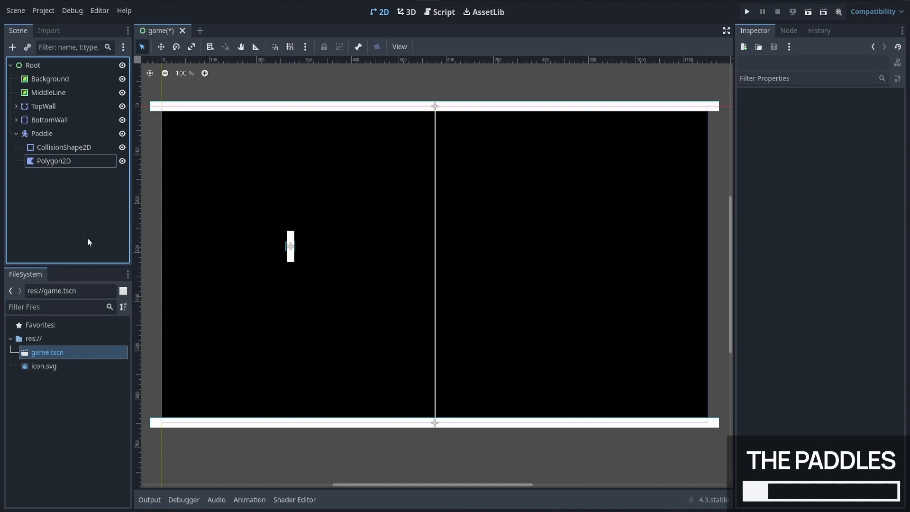
Step: Move the Paddle's CollisionShape2D below its Polygon2D and set the rectangle shape's size to 16 × 64 px
{"action": "left_click_drag", "start_coordinate": [76, 150], "coordinate": [84, 164]}
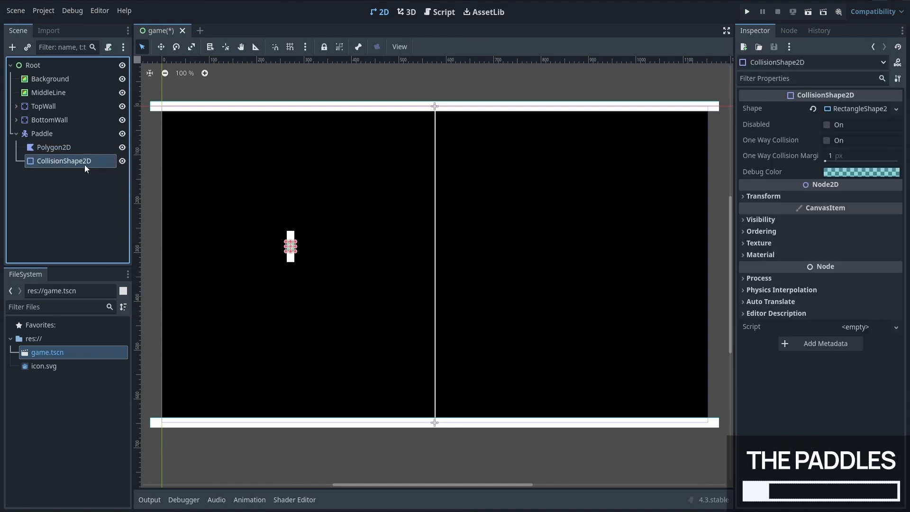
{"action": "scroll", "coordinate": [221, 248], "scroll_direction": "up", "scroll_amount": 6}
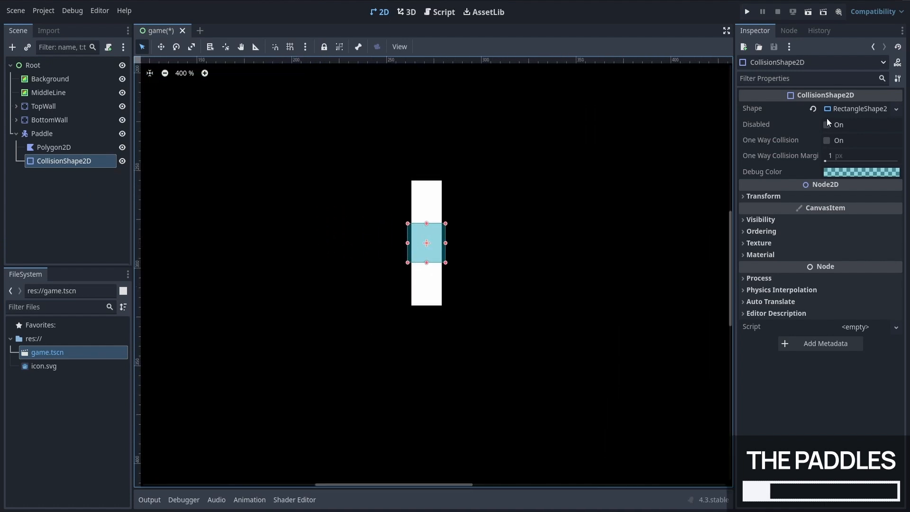
{"action": "left_click", "coordinate": [836, 109]}
{"action": "left_click", "coordinate": [856, 124]}
{"action": "type", "text": "16"}
{"action": "key", "text": "Tab"}
{"action": "type", "text": "64"}
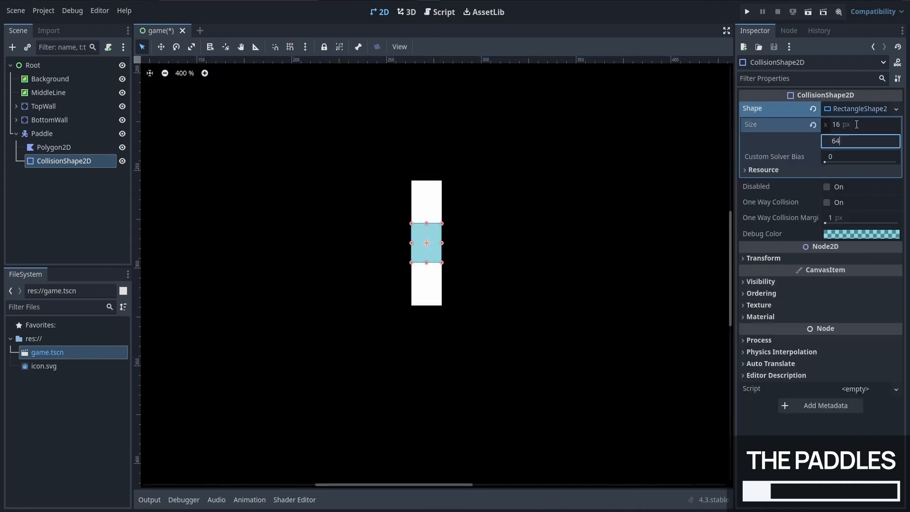
{"action": "key", "text": "Return"}
Step: Reposition the Paddle near the playing field's left edge at about (58, 316)
{"action": "left_click", "coordinate": [620, 292]}
{"action": "scroll", "coordinate": [692, 269], "scroll_direction": "down", "scroll_amount": 15}
{"action": "middle_click_drag", "start_coordinate": [697, 268], "coordinate": [365, 262]}
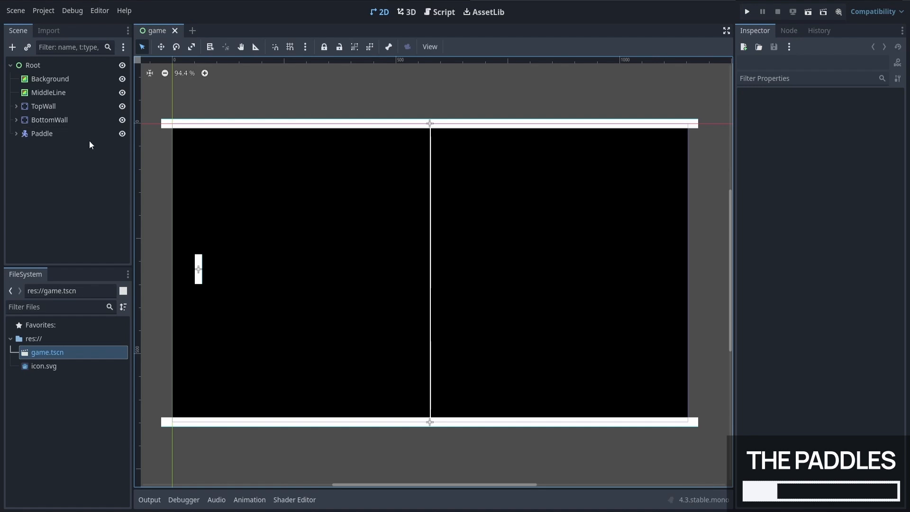
Step: Attach a new GDScript to the Paddle node with the path res://Paddle.gd and no template
{"action": "left_click", "coordinate": [87, 138]}
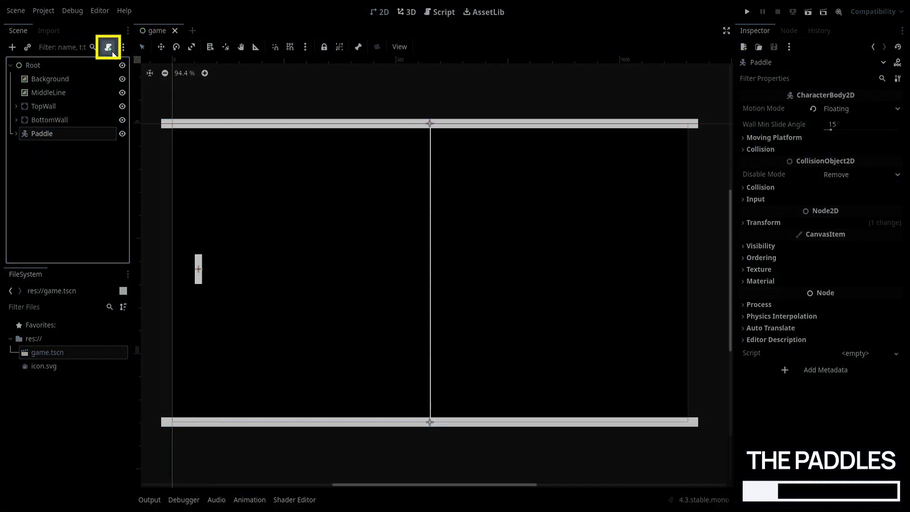
{"action": "left_click", "coordinate": [108, 46]}
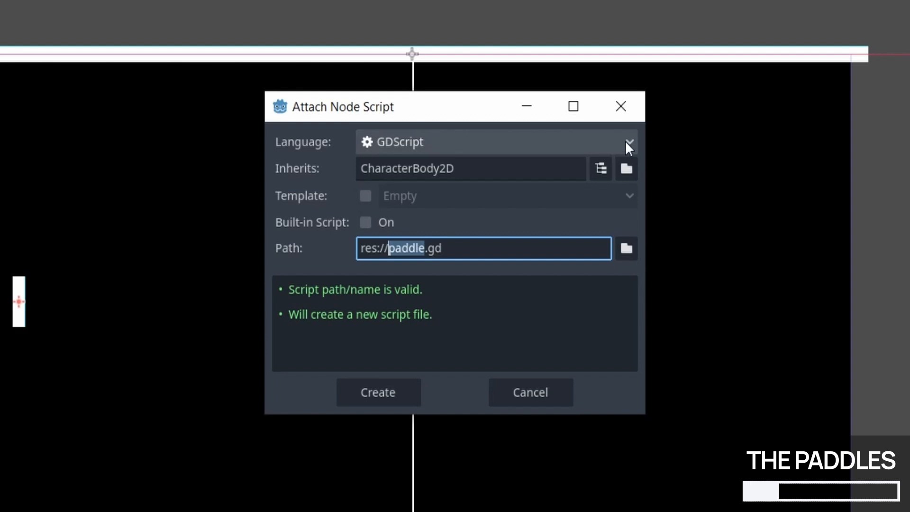
{"action": "left_click", "coordinate": [628, 148]}
{"action": "left_click", "coordinate": [627, 146]}
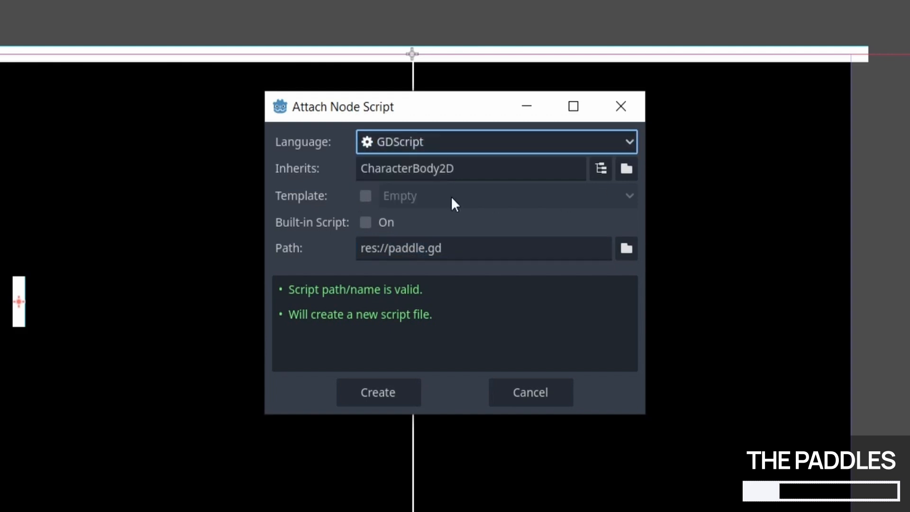
{"action": "left_click", "coordinate": [366, 196]}
{"action": "left_click", "coordinate": [519, 199]}
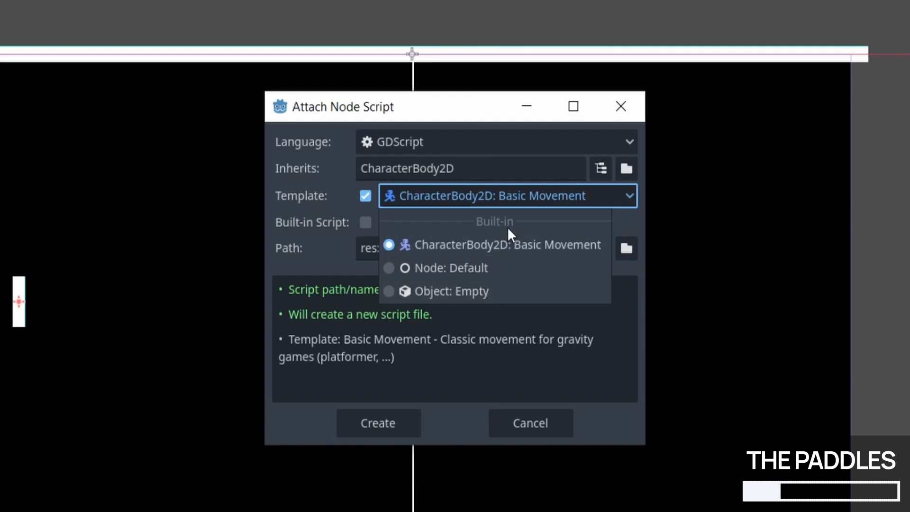
{"action": "left_click", "coordinate": [509, 213]}
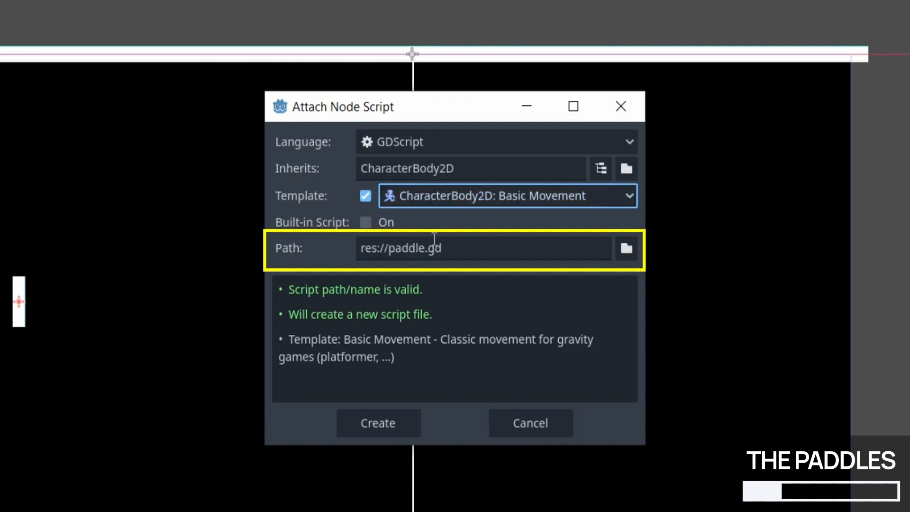
{"action": "left_click", "coordinate": [399, 248]}
{"action": "key", "text": "BackSpace"}
{"action": "type", "text": "P"}
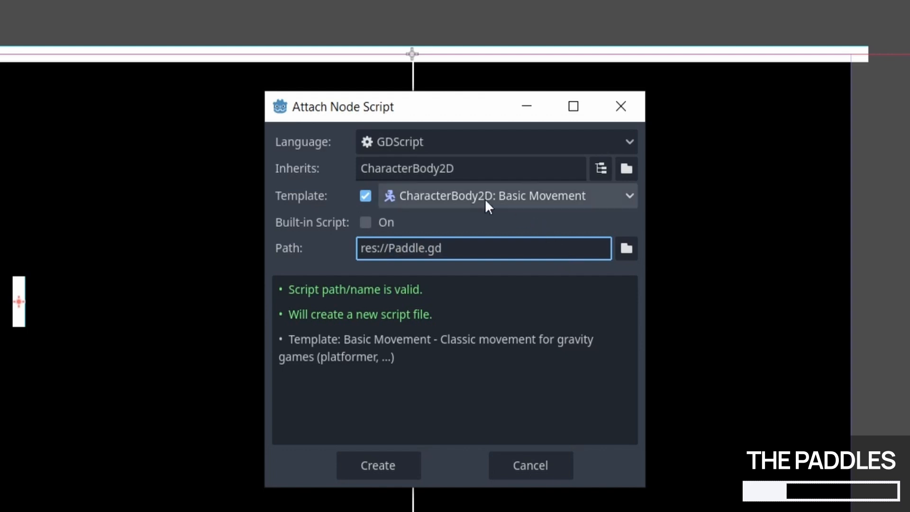
{"action": "left_click", "coordinate": [369, 197]}
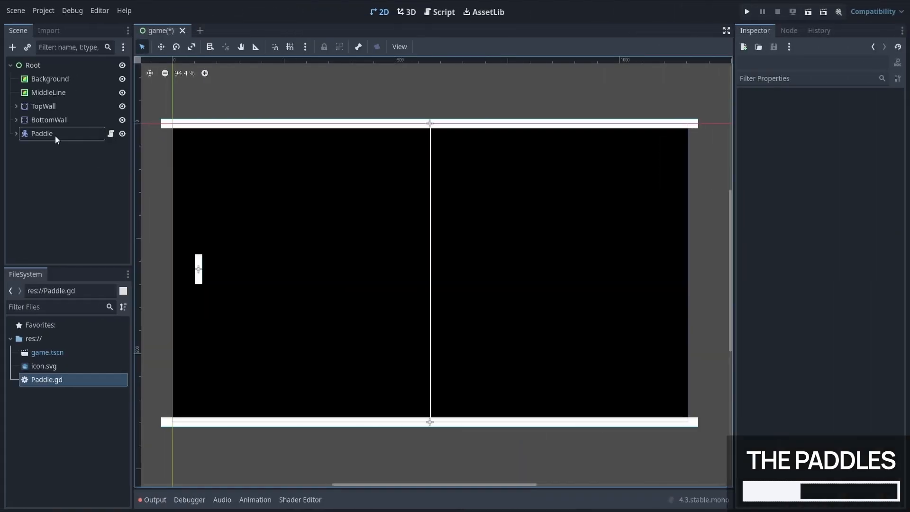
Step: Build the project and create its C# solution
{"action": "left_click", "coordinate": [55, 136]}
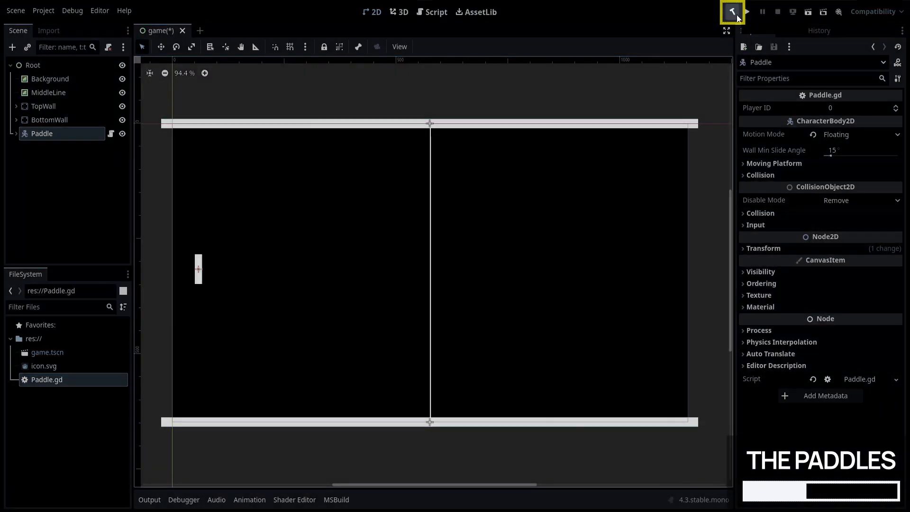
{"action": "left_click", "coordinate": [734, 14]}
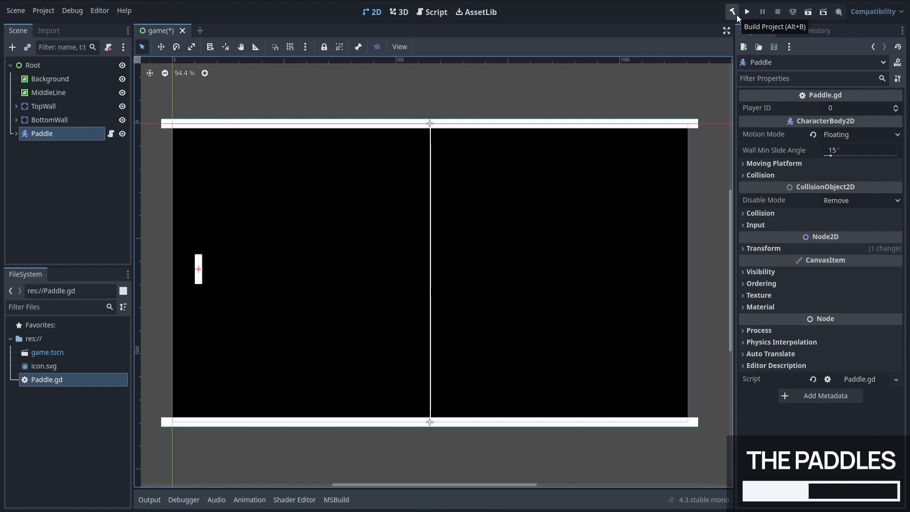
{"action": "left_click", "coordinate": [43, 10]}
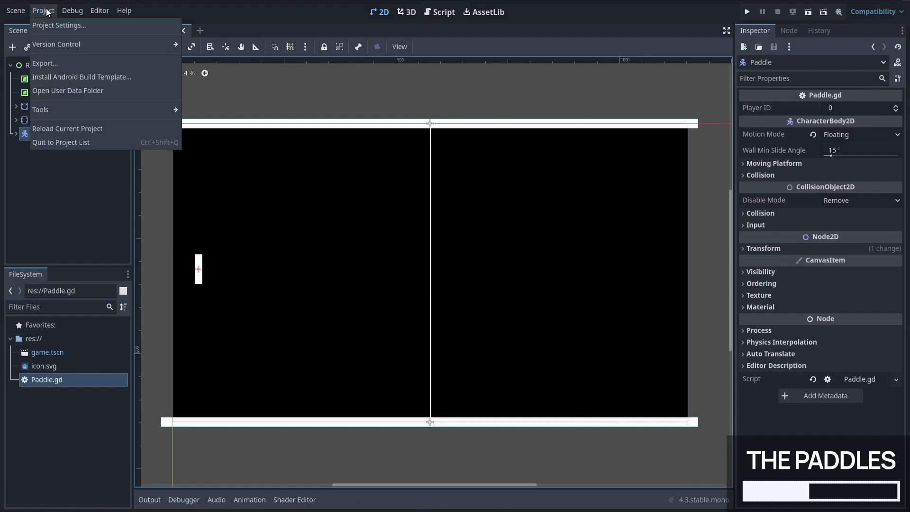
{"action": "mouse_move", "coordinate": [76, 109]}
{"action": "mouse_move", "coordinate": [254, 152]}
{"action": "left_click", "coordinate": [330, 153]}
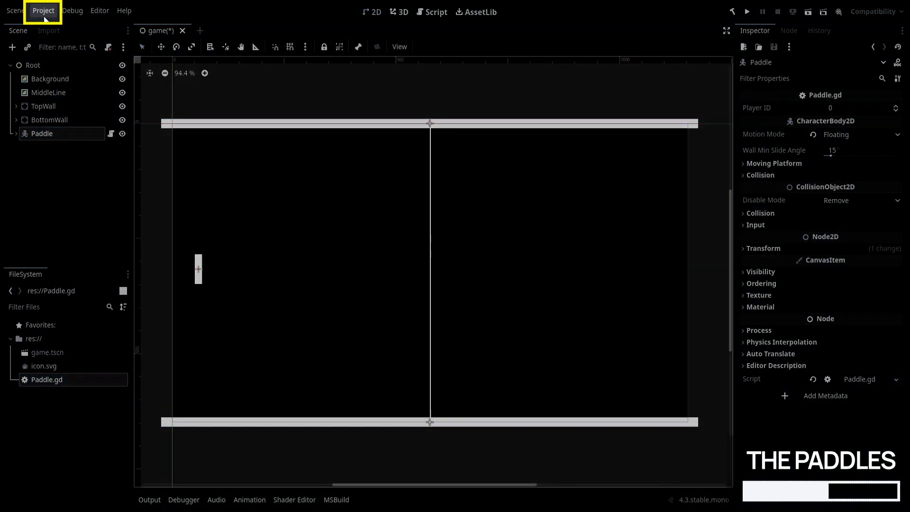
Step: Add the actions up-0 and down-0 to the project's input map
{"action": "left_click", "coordinate": [43, 11]}
{"action": "left_click", "coordinate": [46, 30]}
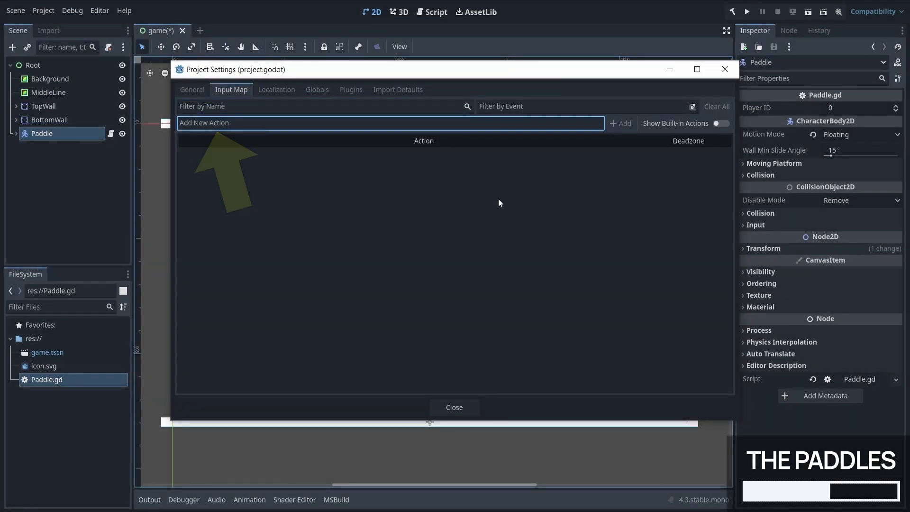
{"action": "type", "text": "up-0"}
{"action": "key", "text": "Return"}
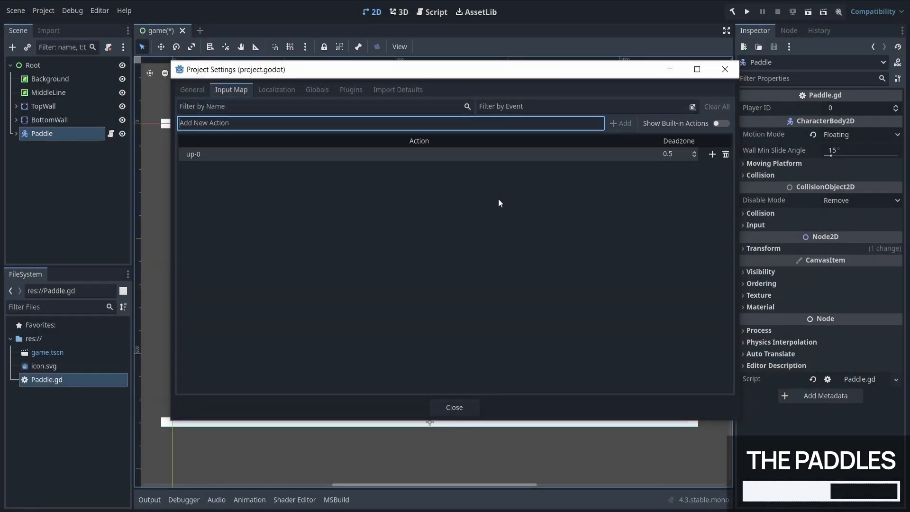
{"action": "type", "text": "down-0"}
{"action": "key", "text": "Return"}
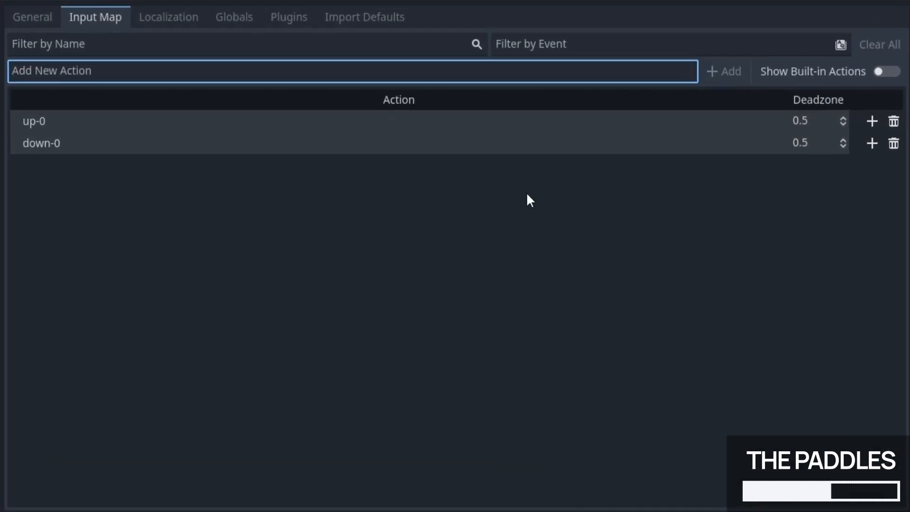
Step: Add the actions up-1 and down-1 to the input map
{"action": "type", "text": "up-1"}
{"action": "key", "text": "Return"}
{"action": "type", "text": "down-1"}
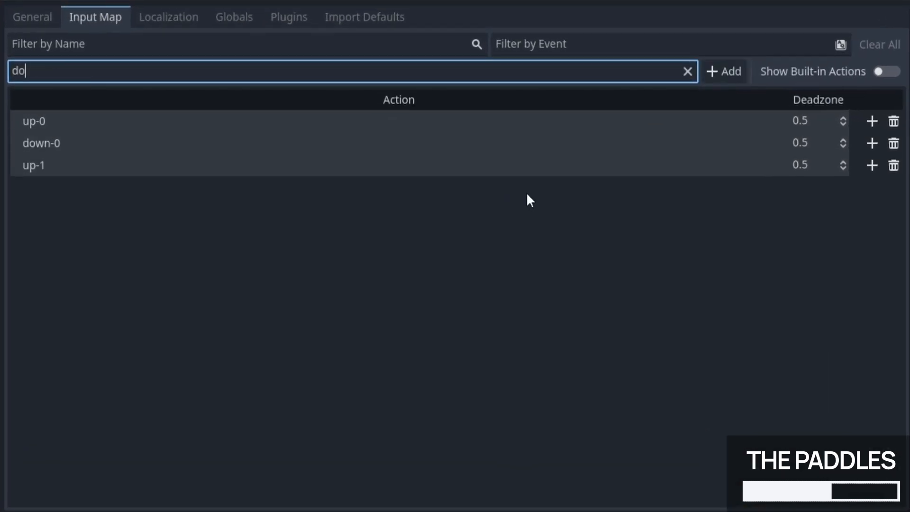
{"action": "key", "text": "Return"}
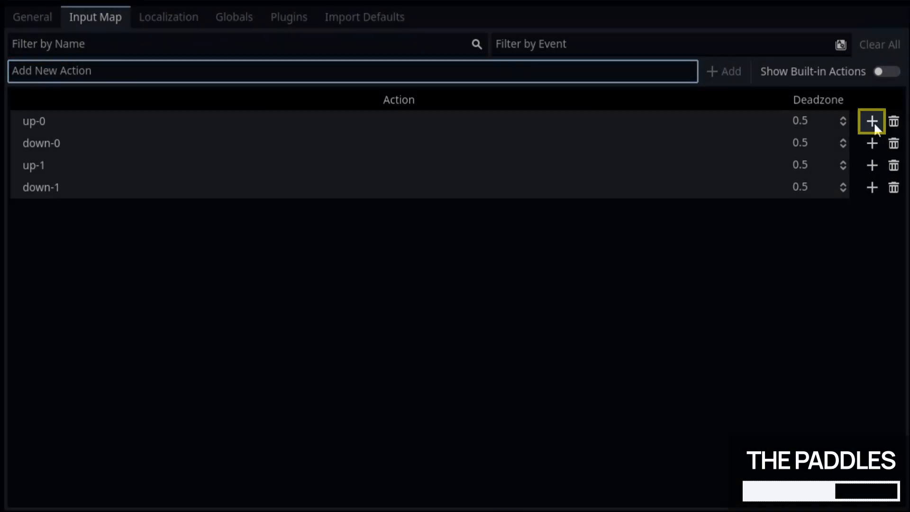
Step: Assign the physical W keyboard key (Z on this layout) to the up-0 action
{"action": "left_click", "coordinate": [872, 121]}
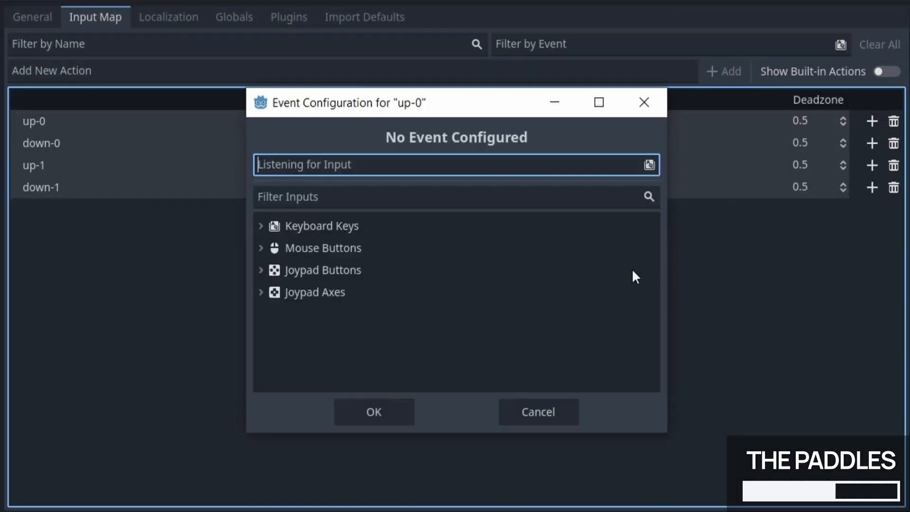
{"action": "left_click", "coordinate": [260, 223]}
{"action": "scroll", "coordinate": [367, 304], "scroll_direction": "down", "scroll_amount": 5}
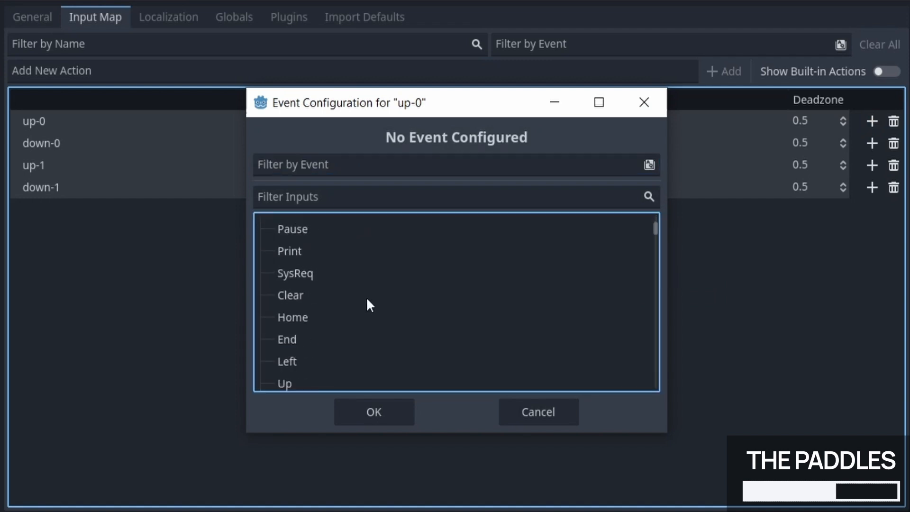
{"action": "key", "text": "z"}
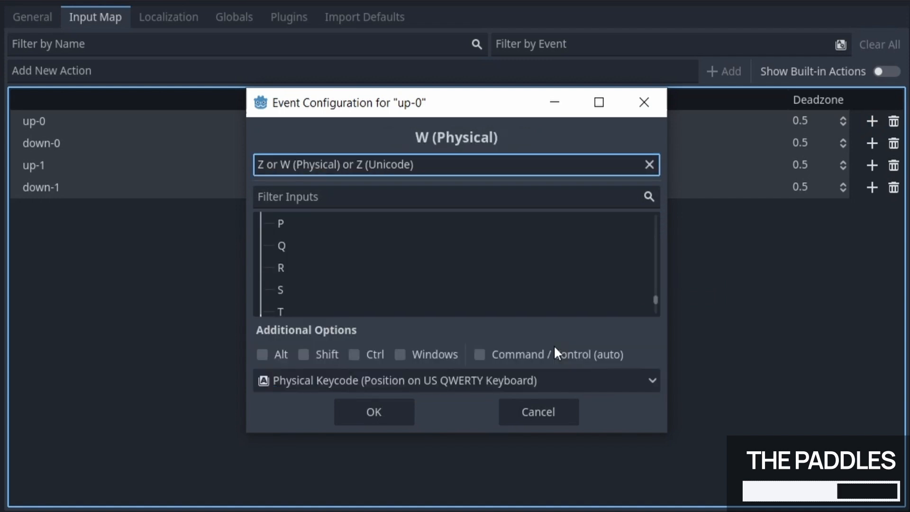
{"action": "left_click", "coordinate": [398, 417]}
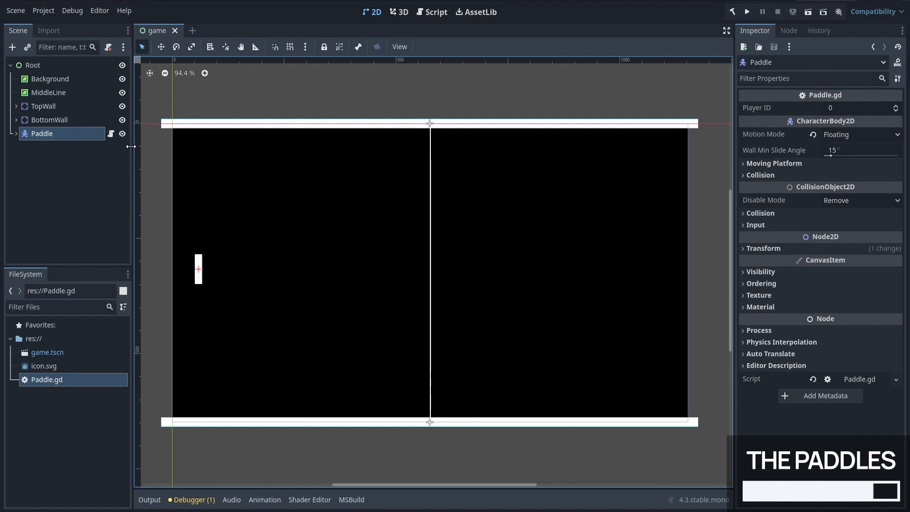
Step: Save the Paddle branch as the scene paddle.tscn inside a new folder named prefabs, and show the folder's contents
{"action": "right_click", "coordinate": [91, 136]}
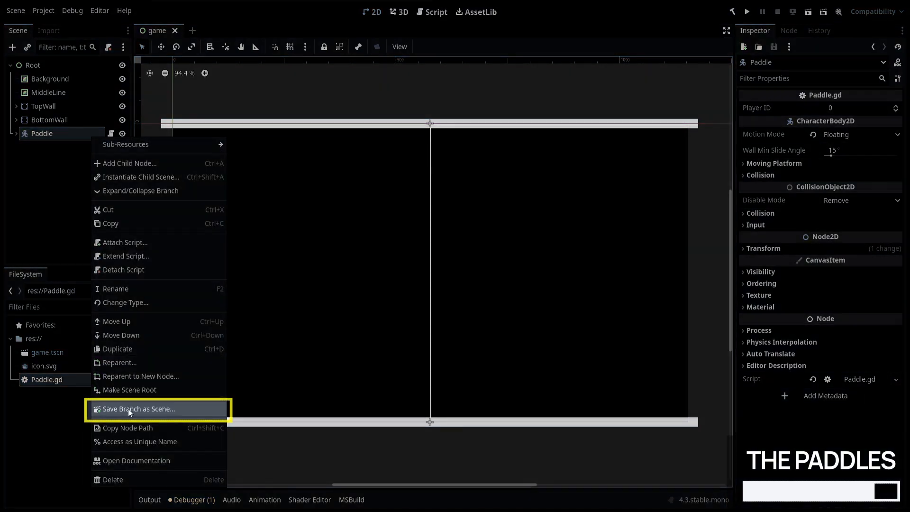
{"action": "left_click", "coordinate": [128, 409]}
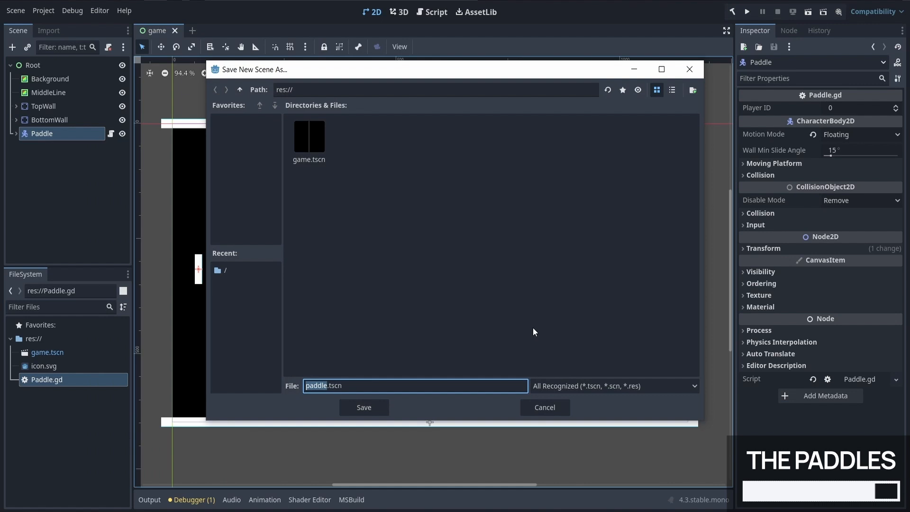
{"action": "left_click", "coordinate": [689, 89]}
{"action": "type", "text": "prefabs"}
{"action": "key", "text": "Return"}
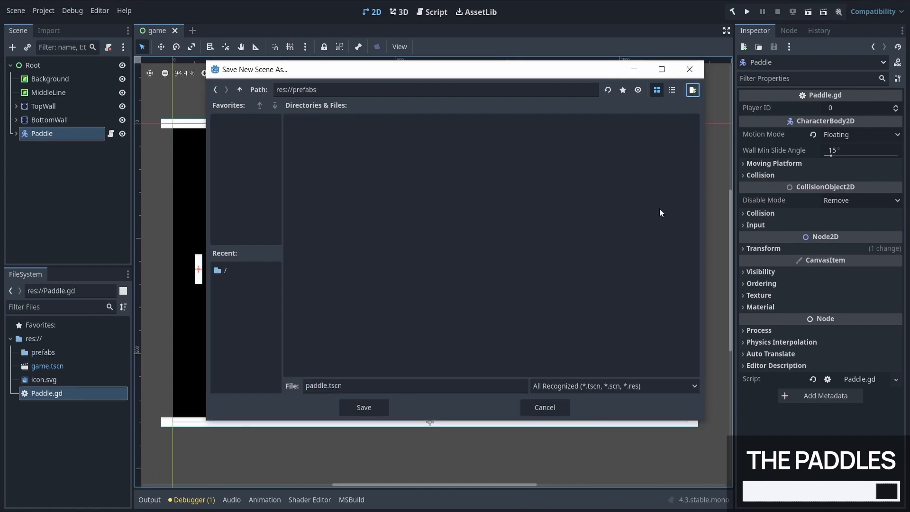
{"action": "left_click", "coordinate": [382, 406]}
{"action": "left_click", "coordinate": [16, 352]}
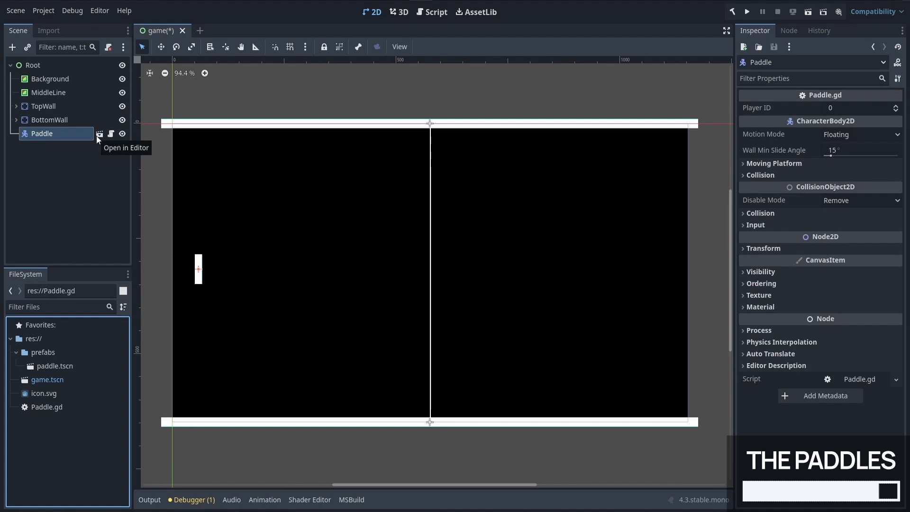
Step: Open the Paddle's own scene, reset the root node's position to (0, 0) and save the scene
{"action": "left_click", "coordinate": [96, 135]}
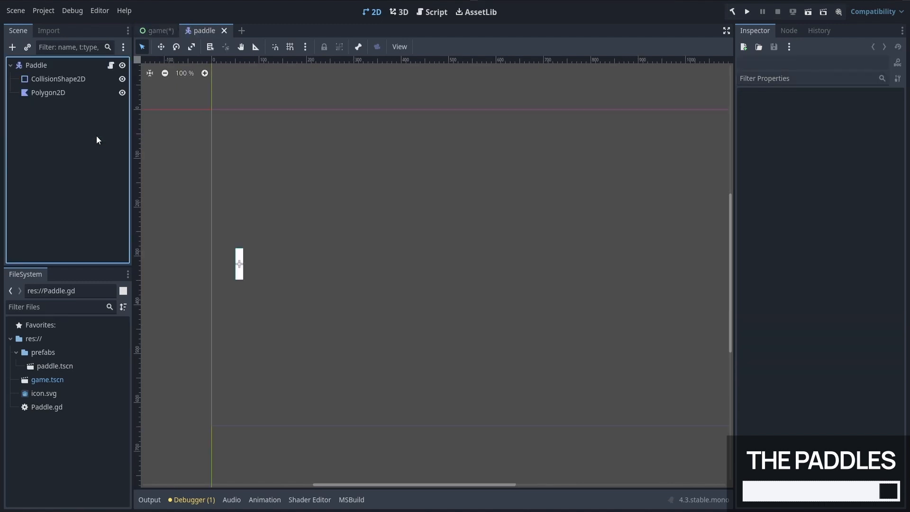
{"action": "middle_click_drag", "start_coordinate": [533, 200], "coordinate": [480, 189]}
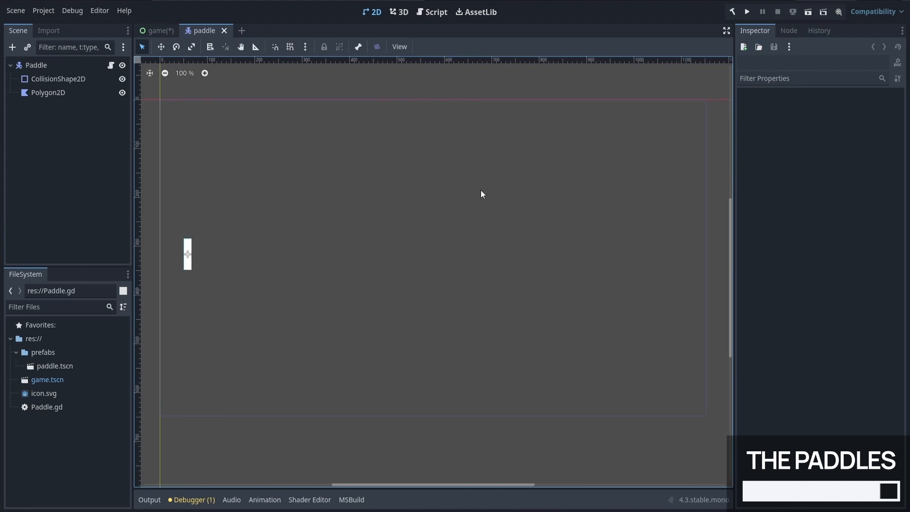
{"action": "left_click", "coordinate": [49, 65]}
{"action": "left_click", "coordinate": [788, 248]}
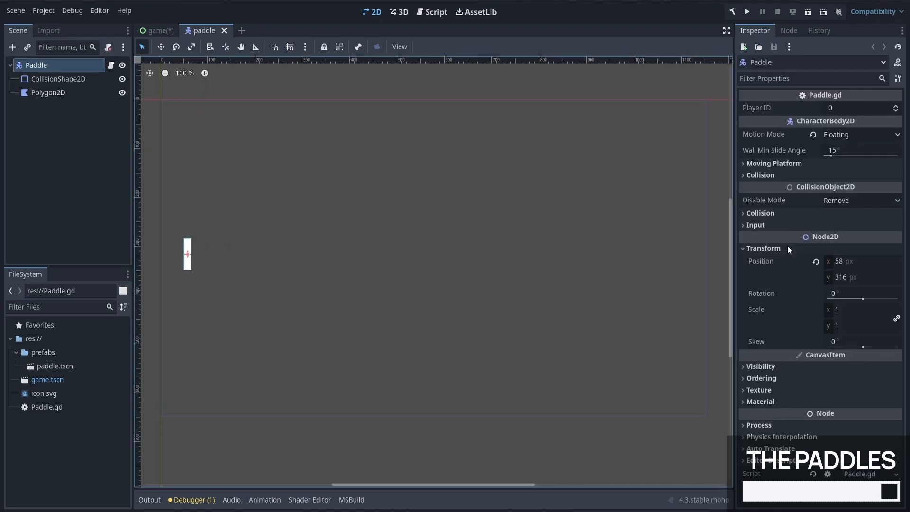
{"action": "left_click", "coordinate": [815, 261]}
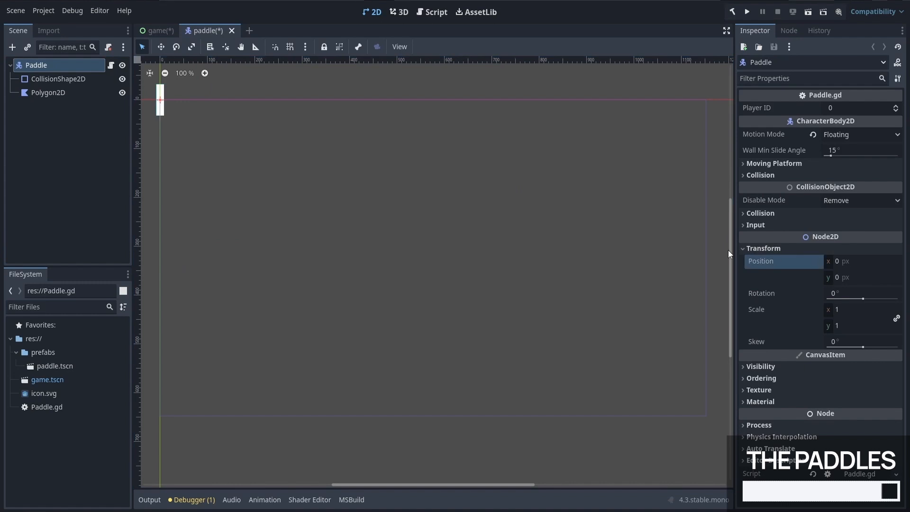
{"action": "key", "text": "ctrl+s"}
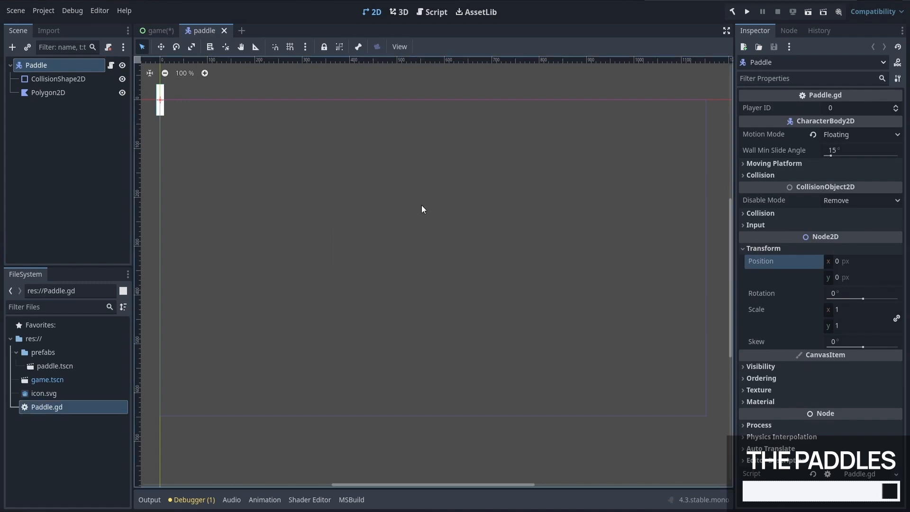
Step: In the game scene, rename the Paddle instance to Paddle-0 and duplicate it for the second player
{"action": "left_click", "coordinate": [150, 34]}
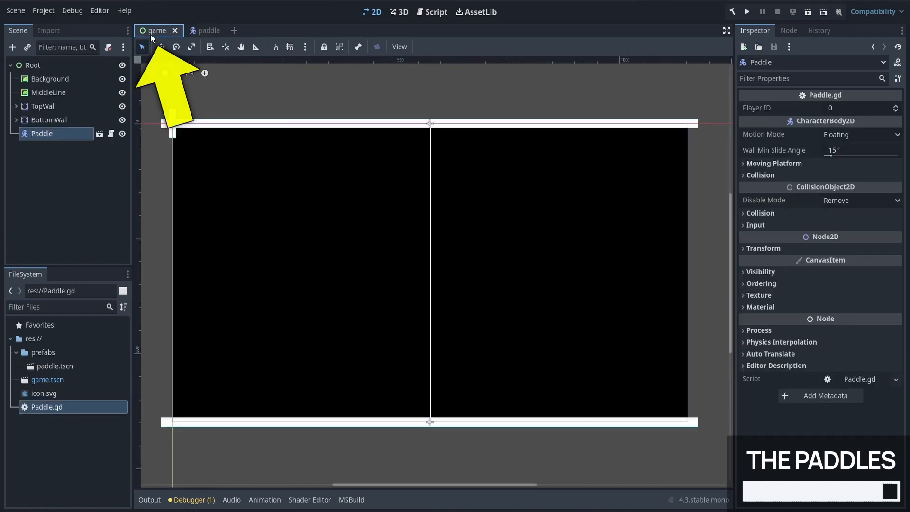
{"action": "middle_click_drag", "start_coordinate": [266, 111], "coordinate": [351, 118]}
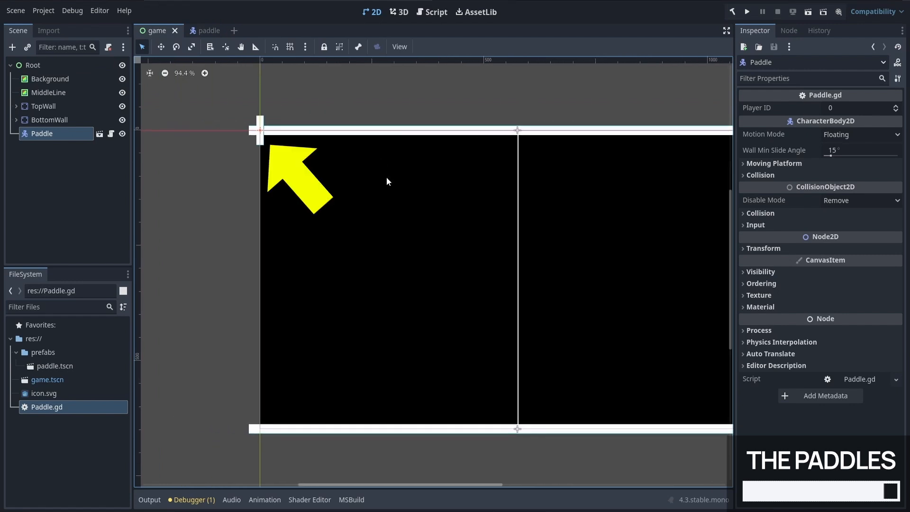
{"action": "key", "text": "F2"}
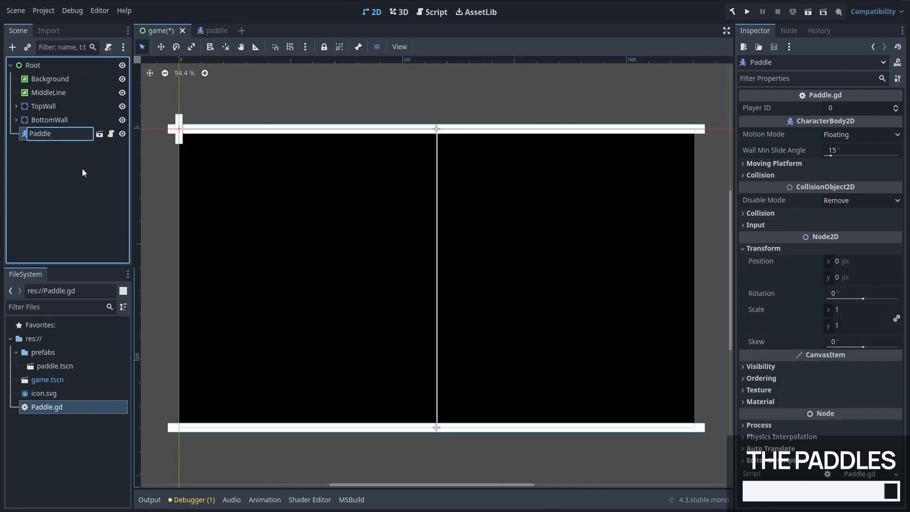
{"action": "type", "text": "-0"}
{"action": "key", "text": "Return"}
{"action": "right_click", "coordinate": [75, 135]}
{"action": "left_click", "coordinate": [117, 302]}
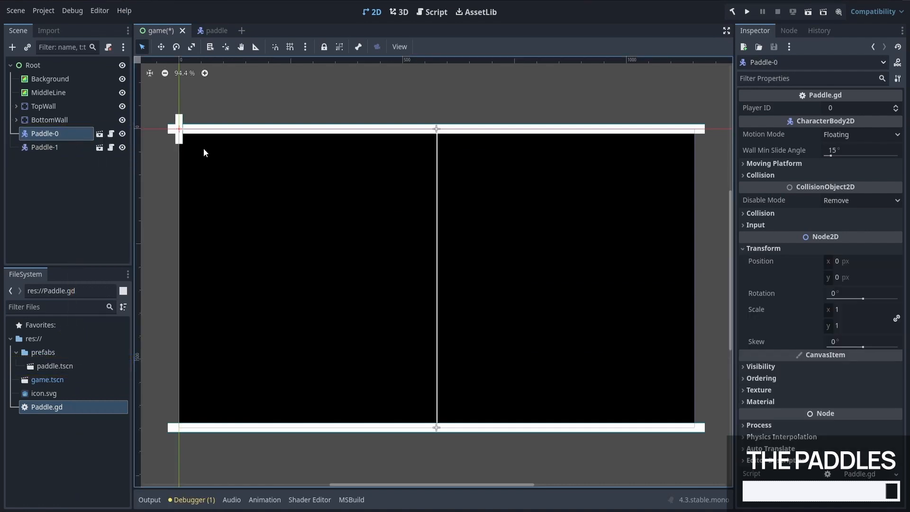
Step: Move Paddle-0 to about (47, 324) near the field's left edge and Paddle-1 opposite it near the right edge
{"action": "left_click_drag", "start_coordinate": [203, 148], "coordinate": [223, 286]}
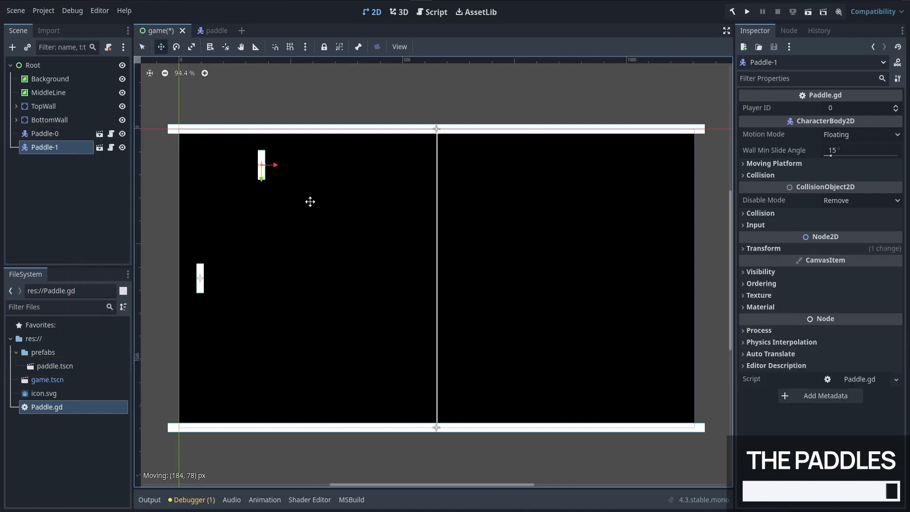
{"action": "left_click_drag", "start_coordinate": [309, 201], "coordinate": [724, 237]}
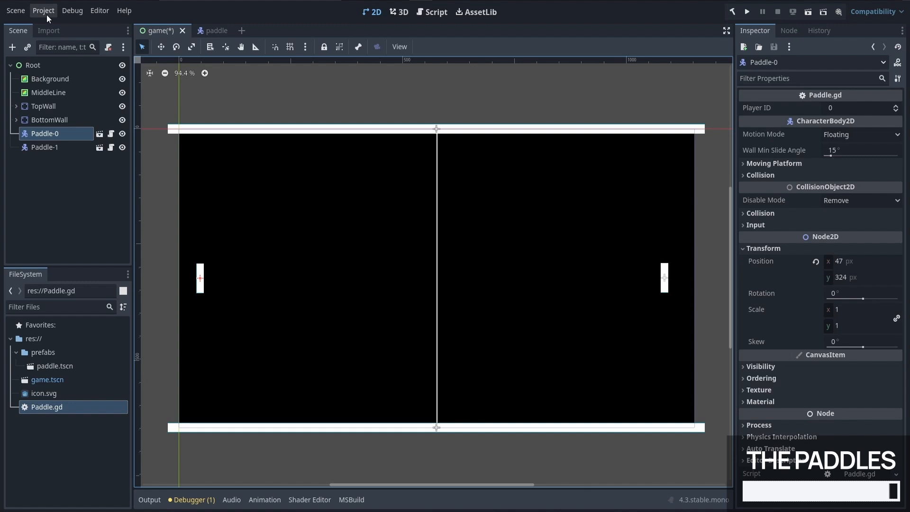
Step: Look up the game's viewport size in the project's display window settings
{"action": "left_click", "coordinate": [47, 14]}
{"action": "left_click", "coordinate": [48, 26]}
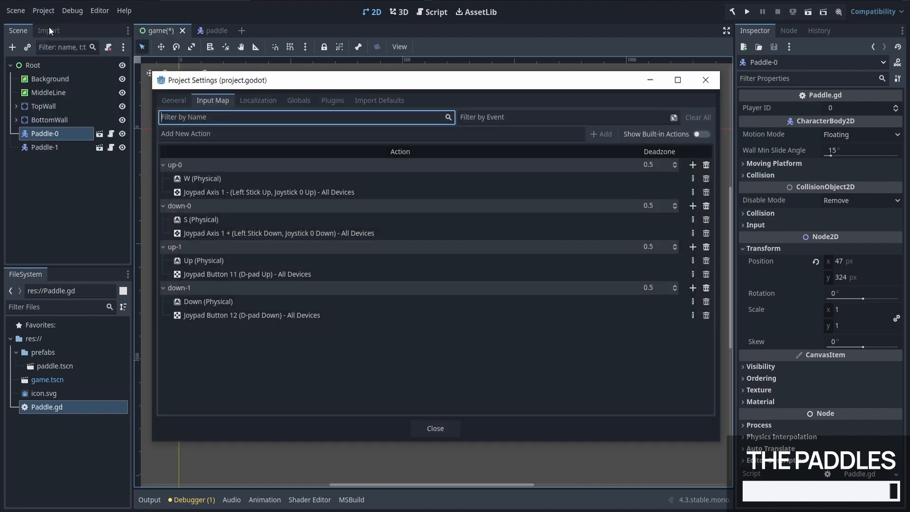
{"action": "left_click", "coordinate": [174, 100]}
{"action": "left_click", "coordinate": [210, 205]}
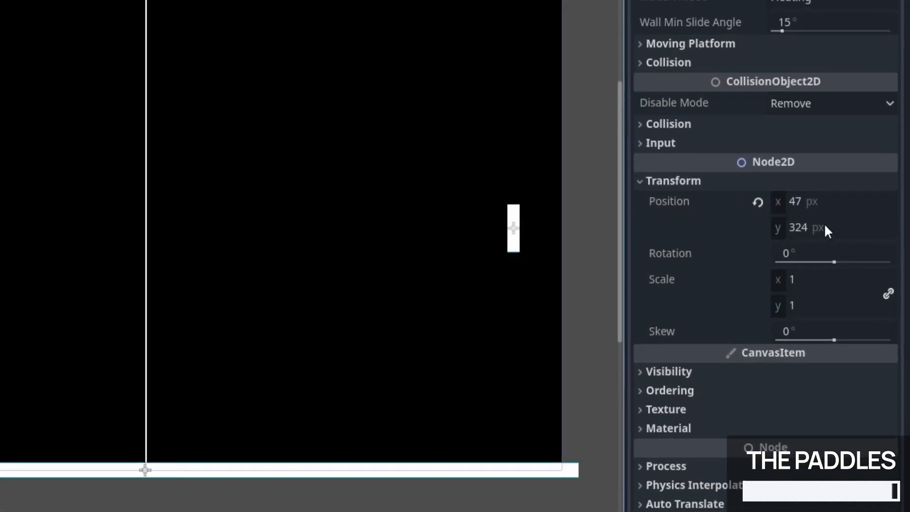
Step: Set Paddle-0's vertical position with the expression (648-32)/2.0
{"action": "left_click", "coordinate": [857, 276]}
{"action": "type", "text": "(648-32)/2.0"}
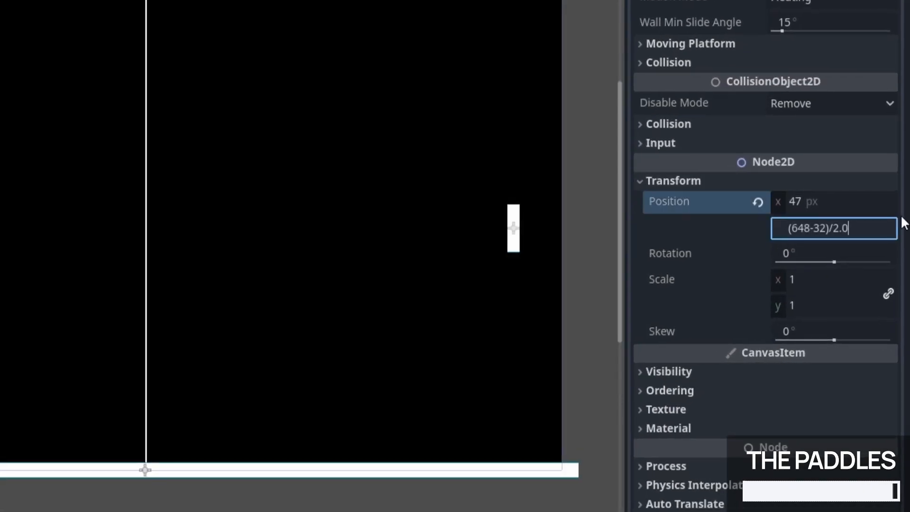
{"action": "key", "text": "Return"}
Step: Set Paddle-1's x position to 1152-64 and its Player ID to 1
{"action": "left_click", "coordinate": [858, 199]}
{"action": "type", "text": "1152-64"}
{"action": "key", "text": "Return"}
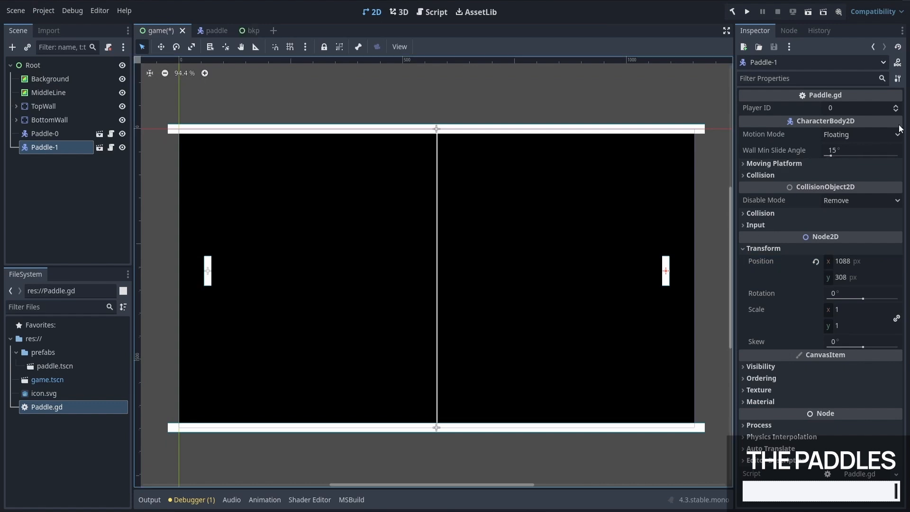
{"action": "left_click", "coordinate": [895, 105]}
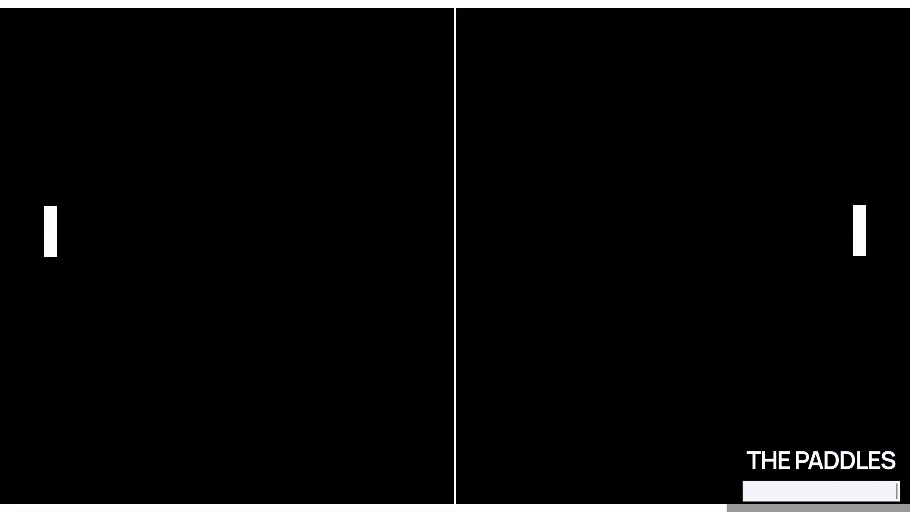
{"action": "key", "text": "w"}
{"action": "key", "text": "Down"}
{"action": "key", "text": "s"}
{"action": "key", "text": "Up"}
{"action": "key", "text": "w"}
{"action": "key", "text": "Down"}
{"action": "key", "text": "s"}
{"action": "key", "text": "Up"}
{"action": "key", "text": "w"}
{"action": "key", "text": "s"}
{"action": "key", "text": "Down"}
{"action": "key", "text": "w"}
{"action": "key", "text": "Up"}
{"action": "key", "text": "s"}
{"action": "key", "text": "w"}
{"action": "key", "text": "Up"}
{"action": "key", "text": "s"}
{"action": "key", "text": "Down"}
{"action": "key", "text": "w"}
{"action": "key", "text": "w"}
{"action": "key", "text": "Up"}
{"action": "key", "text": "s"}
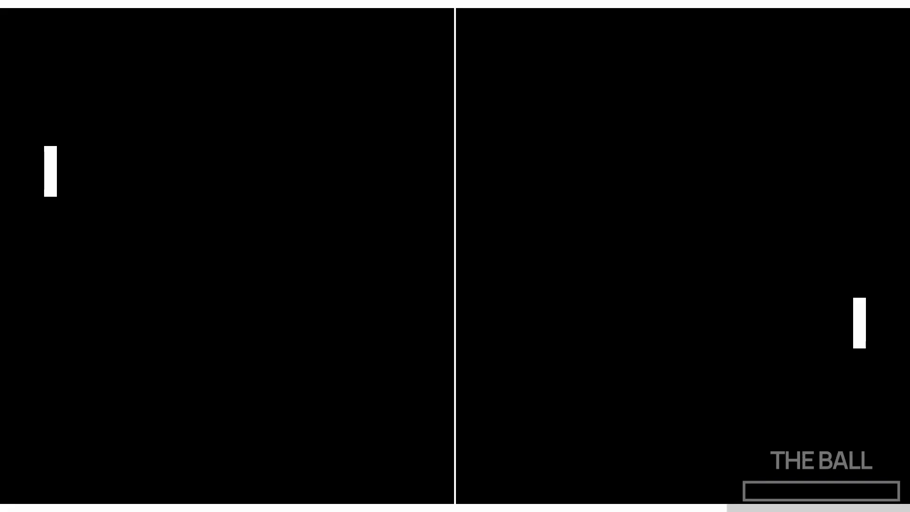
{"action": "key", "text": "s"}
{"action": "key", "text": "Up"}
{"action": "key", "text": "Down"}
{"action": "key", "text": "w"}
{"action": "key", "text": "Up"}
{"action": "key", "text": "s"}
{"action": "key", "text": "Up"}
{"action": "key", "text": "w"}
{"action": "key", "text": "Down"}
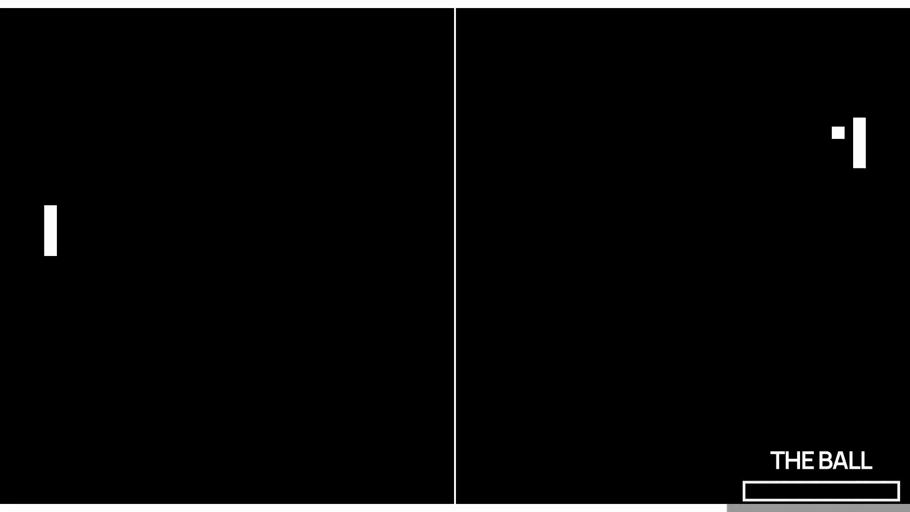
{"action": "key", "text": "Down"}
{"action": "key", "text": "s"}
{"action": "key", "text": "w"}
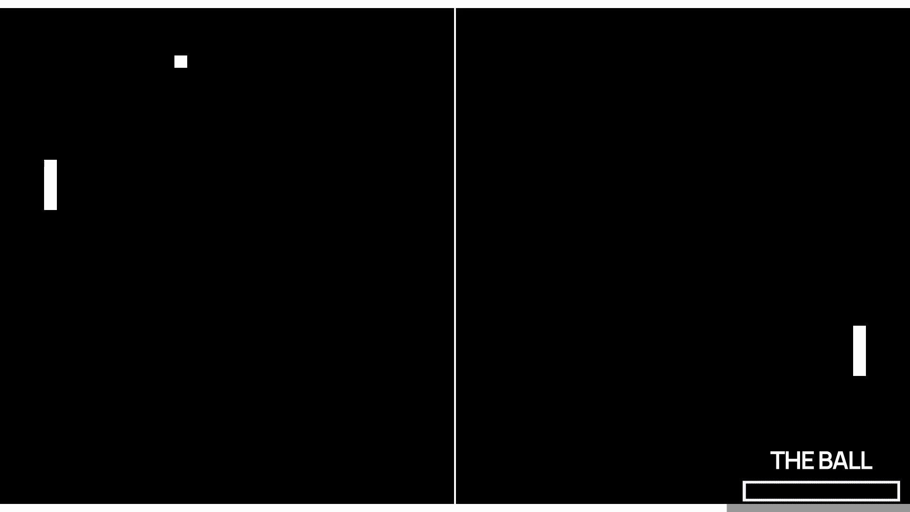
{"action": "key", "text": "s"}
{"action": "key", "text": "Down"}
{"action": "key", "text": "Down"}
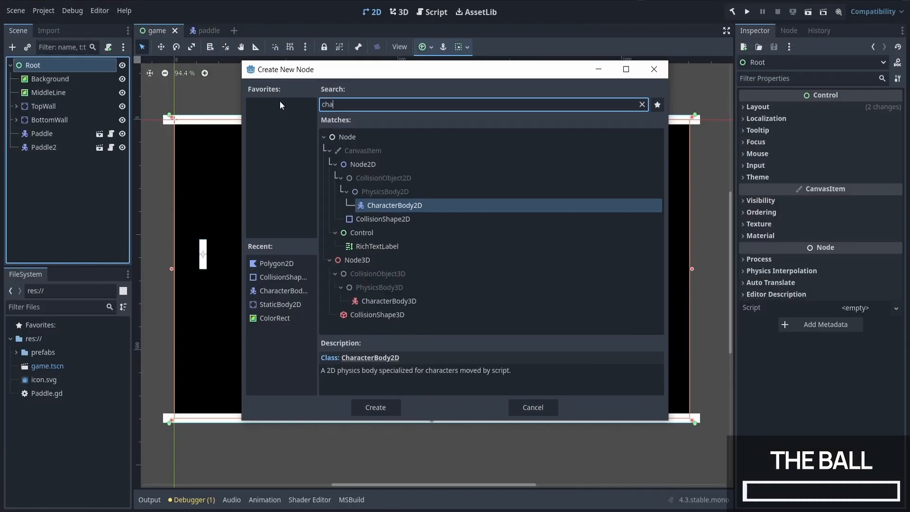
Step: Add a CollisionShape2D and a Polygon2D to the Ball, giving the polygon the vertices (-8, -8), (8, -8), (8, 8) and (-8, 8)
{"action": "key", "text": "Return"}
{"action": "right_click", "coordinate": [103, 164]}
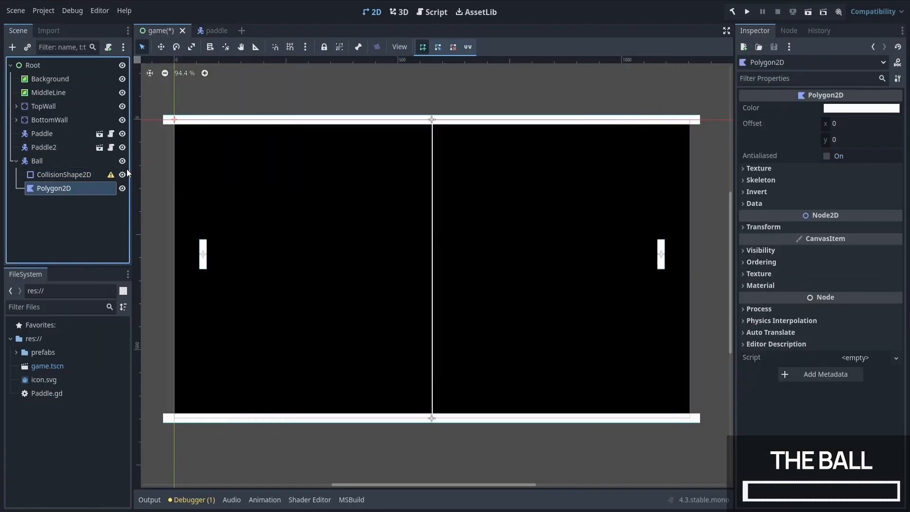
{"action": "left_click", "coordinate": [754, 204]}
{"action": "left_click", "coordinate": [857, 217]}
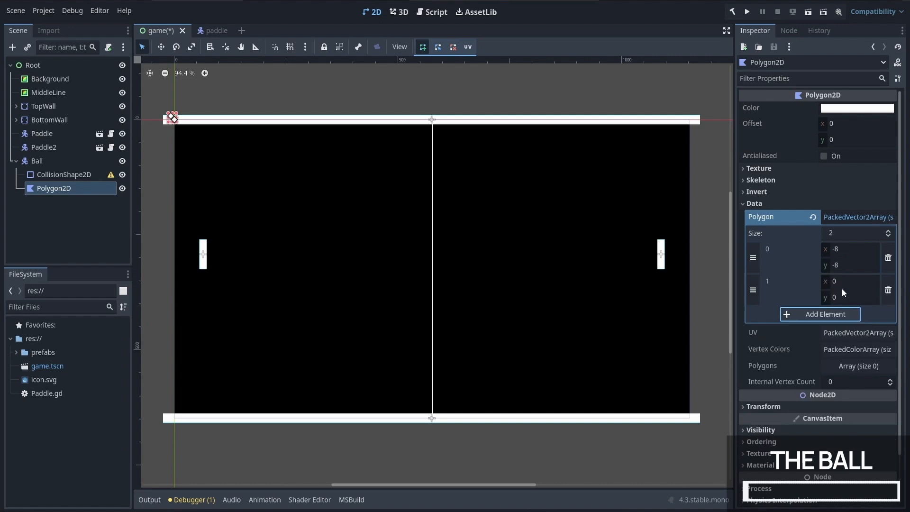
{"action": "left_click", "coordinate": [853, 282]}
{"action": "type", "text": "8"}
{"action": "key", "text": "Tab"}
{"action": "type", "text": "-8"}
{"action": "left_click", "coordinate": [834, 314]}
{"action": "left_click", "coordinate": [851, 315]}
{"action": "type", "text": "8"}
{"action": "key", "text": "Tab"}
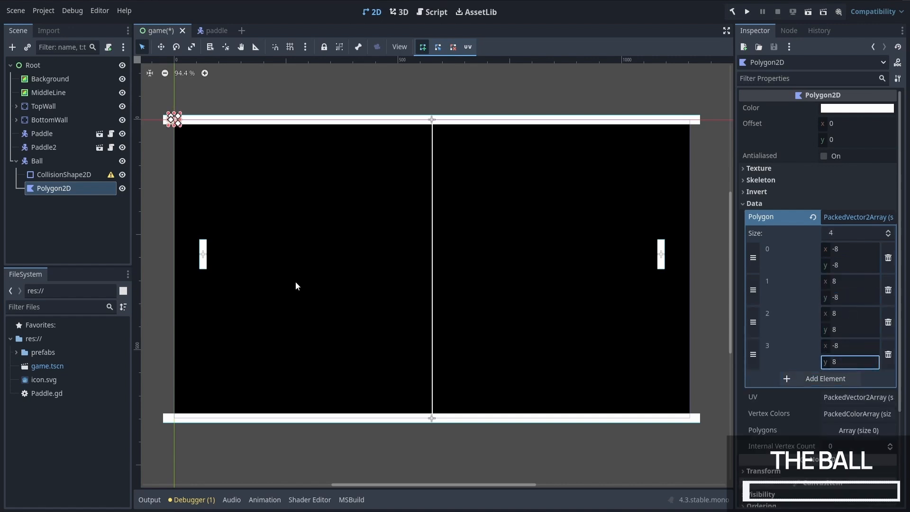
Step: Give the Ball's collision node a rectangle shape measuring 16 × 16 px
{"action": "left_click", "coordinate": [64, 174]}
{"action": "left_click", "coordinate": [856, 108]}
{"action": "left_click", "coordinate": [861, 179]}
{"action": "left_click", "coordinate": [856, 108]}
{"action": "left_click", "coordinate": [867, 124]}
{"action": "type", "text": "16"}
{"action": "key", "text": "Tab"}
{"action": "type", "text": "16"}
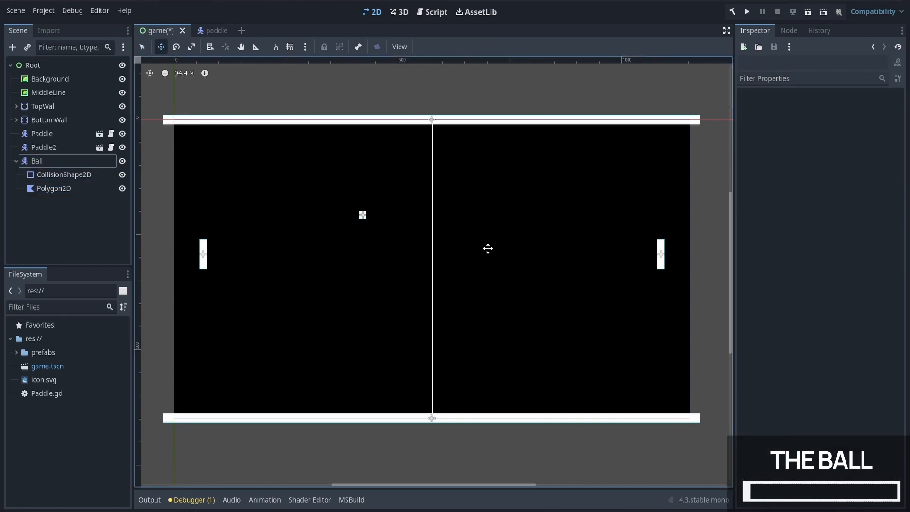
Step: Attach a new script named Ball.gd to the Ball node
{"action": "left_click", "coordinate": [37, 160]}
{"action": "left_click", "coordinate": [108, 47]}
{"action": "type", "text": "Ball.gd"}
{"action": "left_click", "coordinate": [420, 337]}
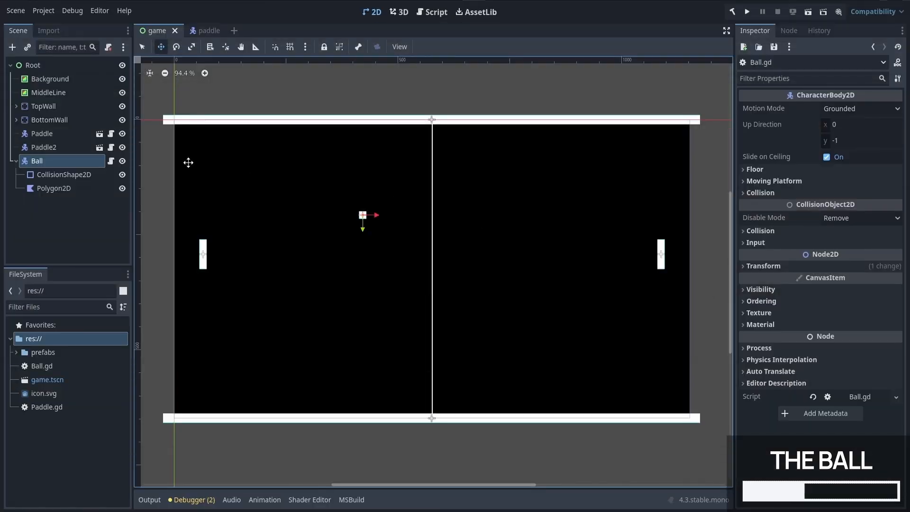
Step: Add a VisibleOnScreenNotifier2D node and make it a child of the Ball
{"action": "right_click", "coordinate": [93, 160]}
{"action": "left_click", "coordinate": [113, 167]}
{"action": "type", "text": "onscre"}
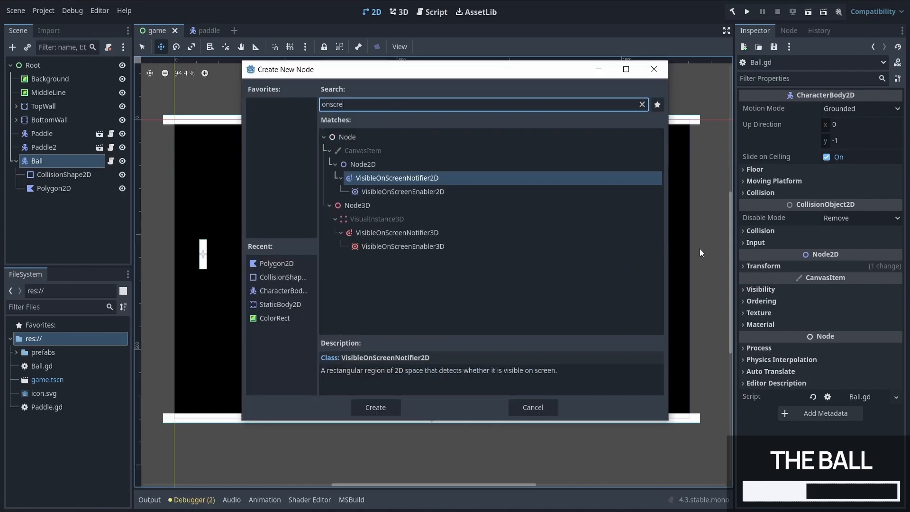
{"action": "key", "text": "Return"}
{"action": "left_click", "coordinate": [70, 202]}
{"action": "left_click_drag", "start_coordinate": [70, 200], "coordinate": [72, 157]}
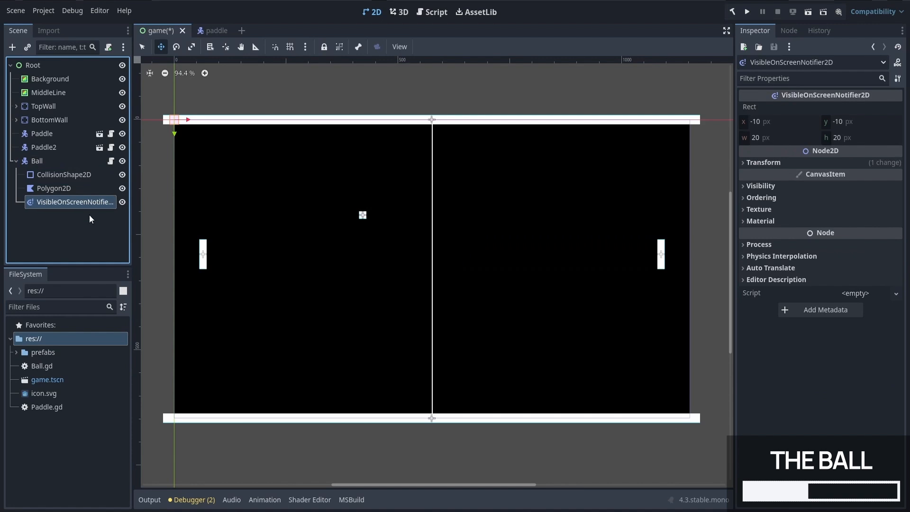